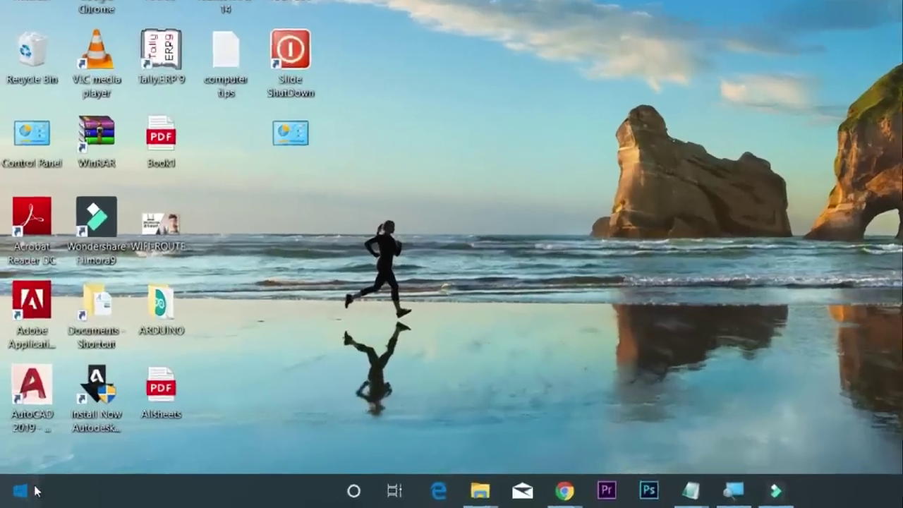
Look at the power options in the Start menu and dismiss the menu.
click(21, 495)
click(24, 451)
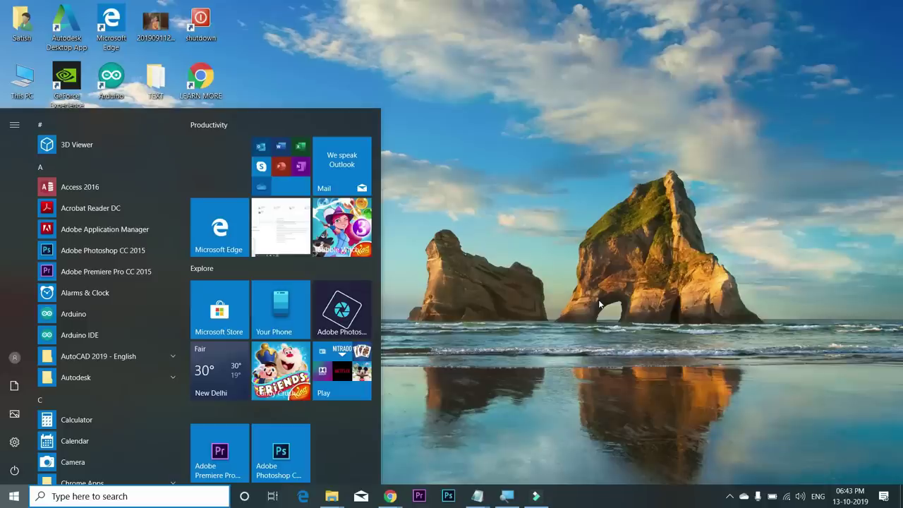
click(590, 305)
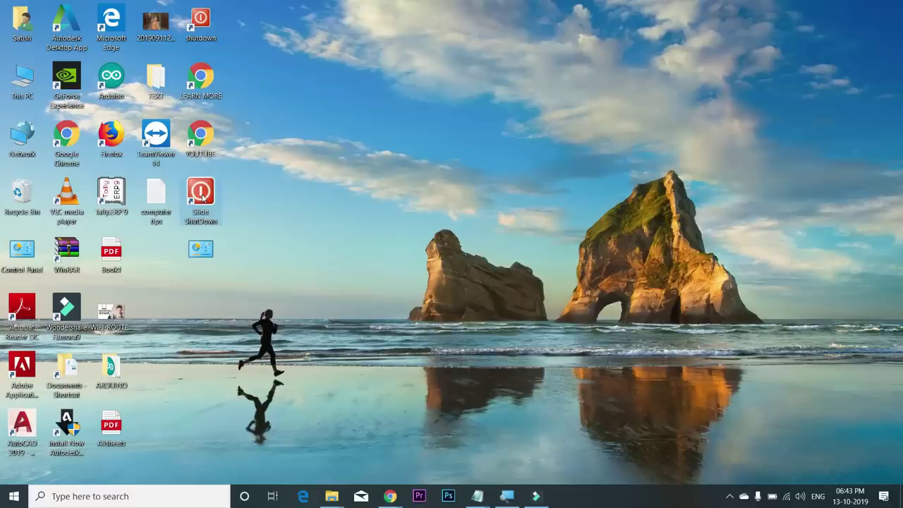
Launch the existing Slide ShutDown desktop shortcut to view its slide-down screen without shutting down the PC.
double_click(201, 197)
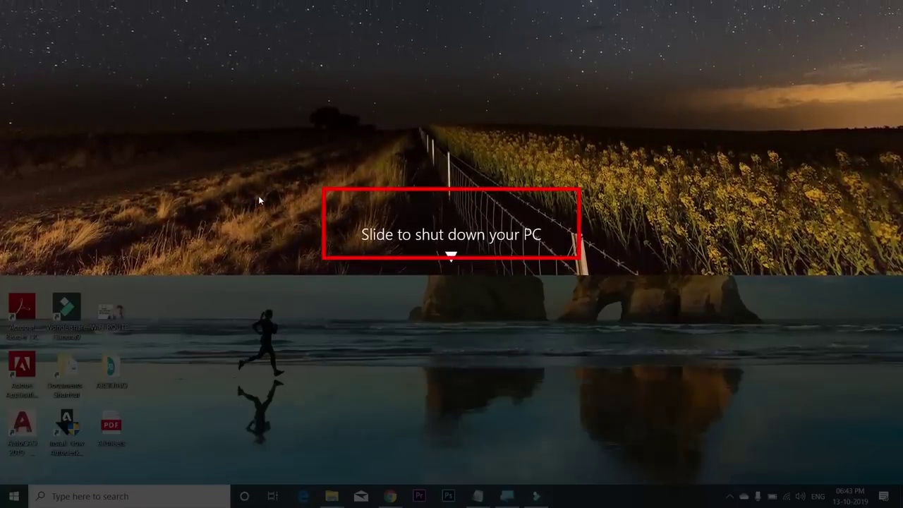
drag(313, 163, 332, 240)
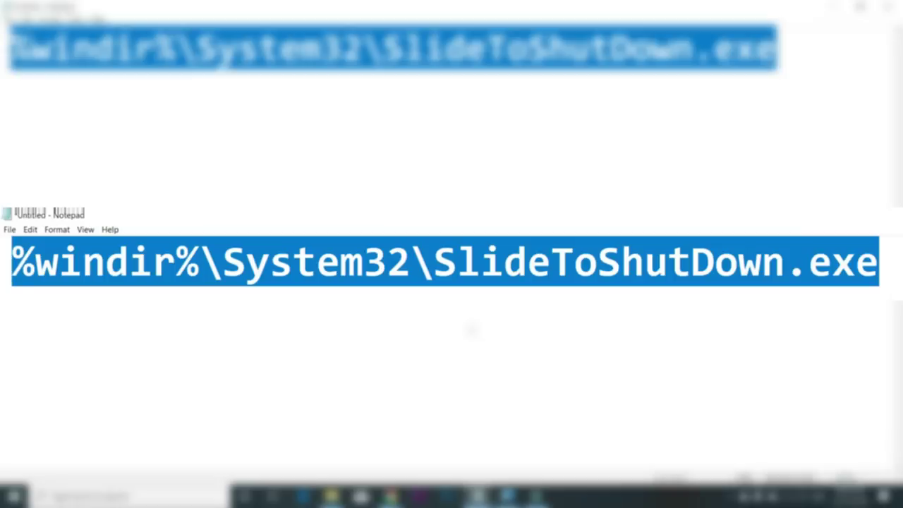
Create a desktop shortcut named SlideToShutDown targeting %windir%\System32\SlideToShutDown.exe, copying the path from Notepad.
drag(776, 49, 10, 49)
key(ctrl+c)
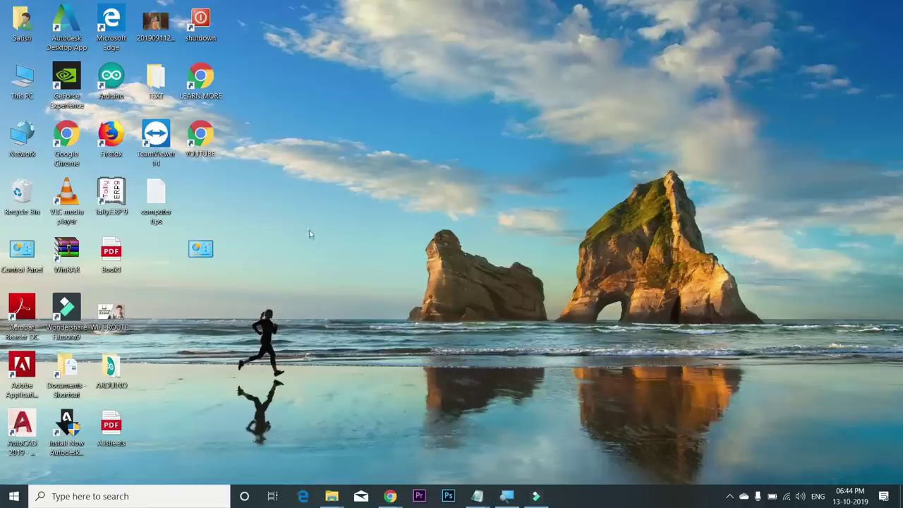
right_click(384, 225)
mouse_move(439, 362)
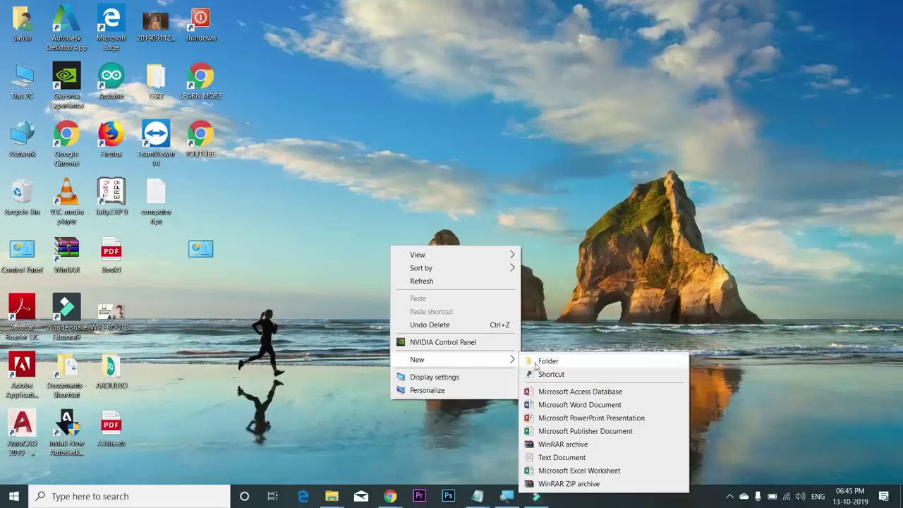
click(546, 378)
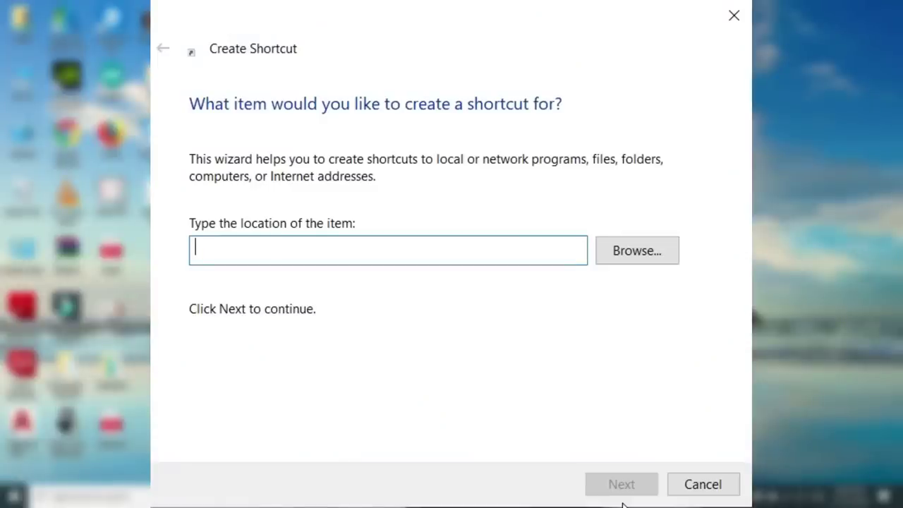
key(ctrl+v)
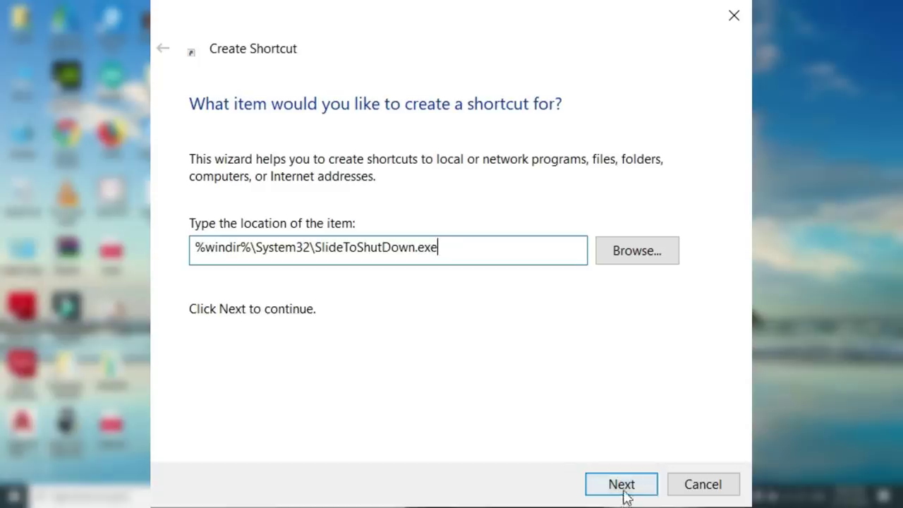
click(624, 489)
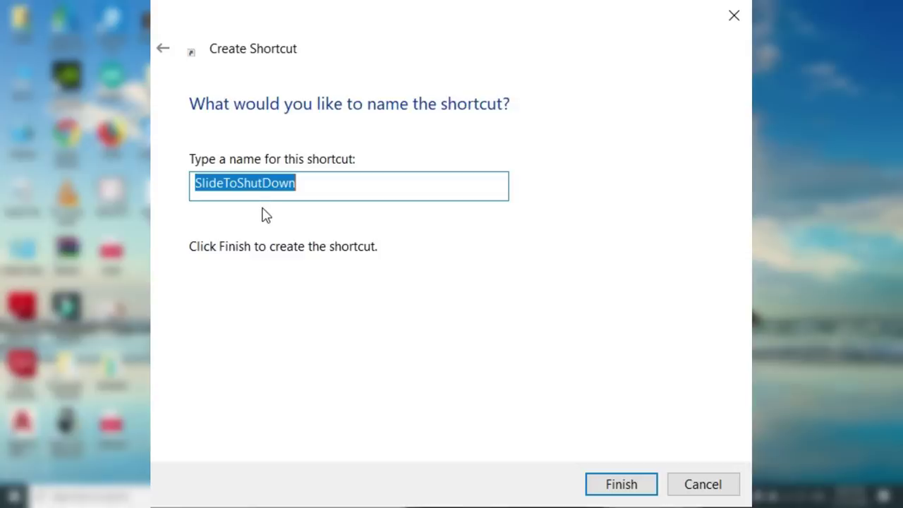
click(621, 485)
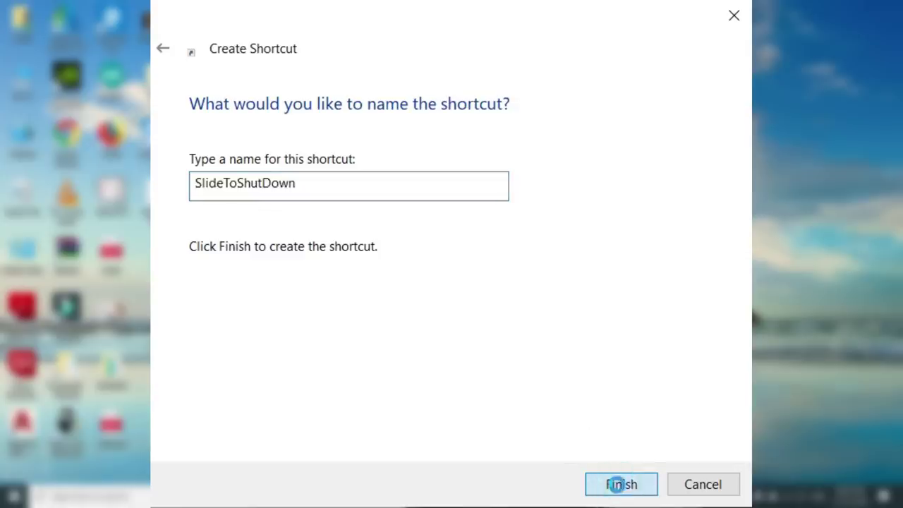
Place the SlideToShutDown shortcut below the YOUTUBE shortcut and test it, dismissing the shutdown screen.
click(430, 253)
drag(432, 252, 210, 186)
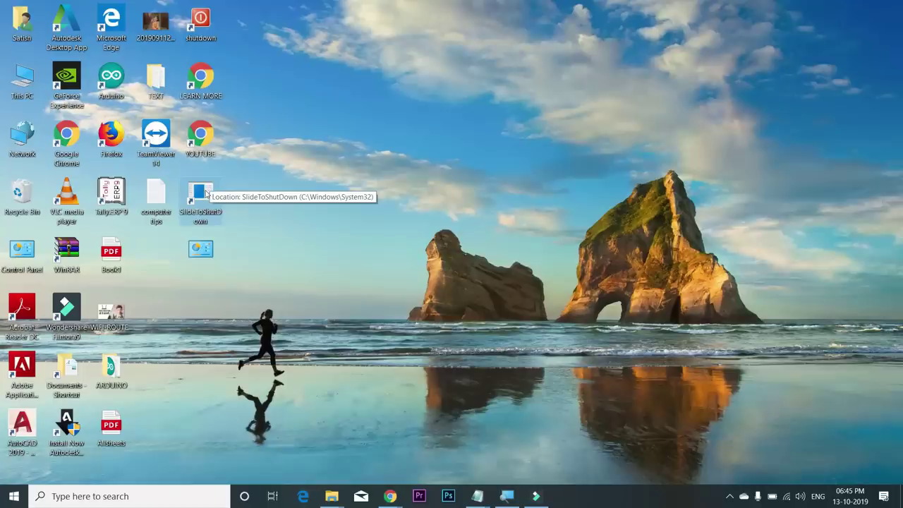
double_click(204, 190)
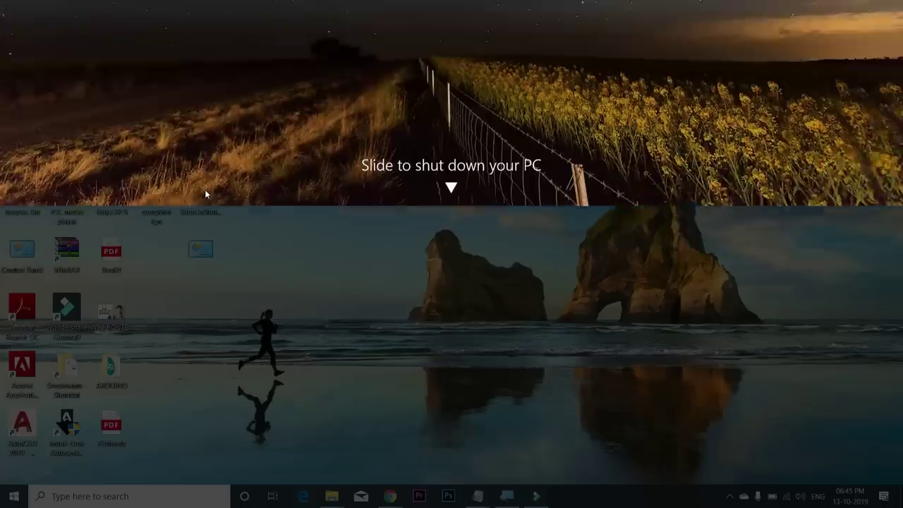
click(326, 308)
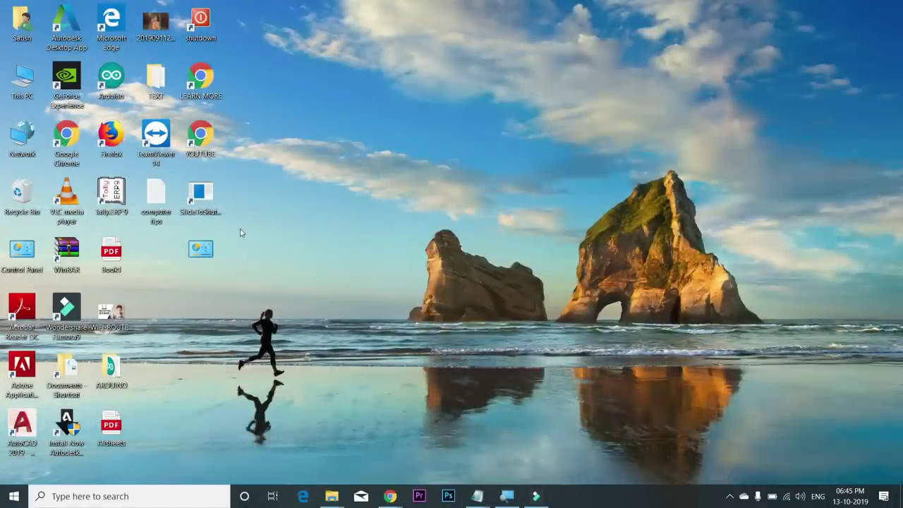
Change the SlideToShutDown shortcut's icon to the red power symbol from the SHELL32 icon file and apply it.
right_click(204, 191)
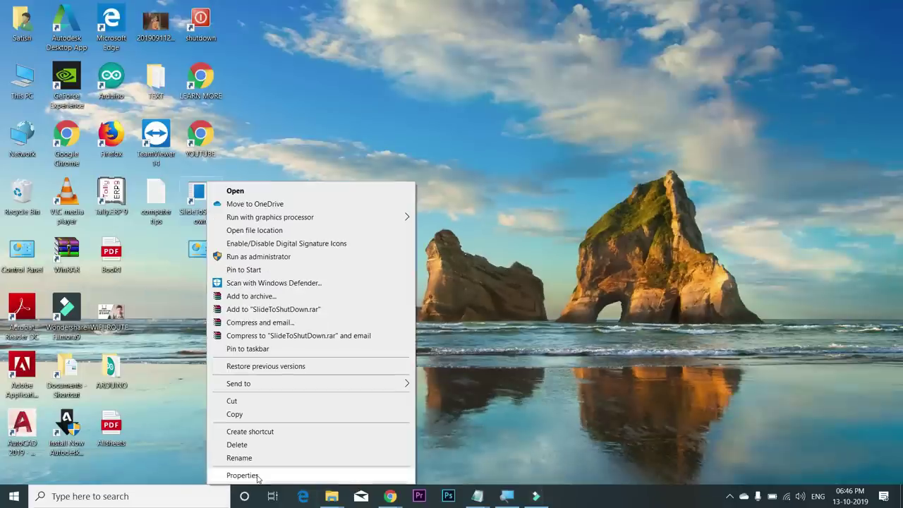
click(258, 476)
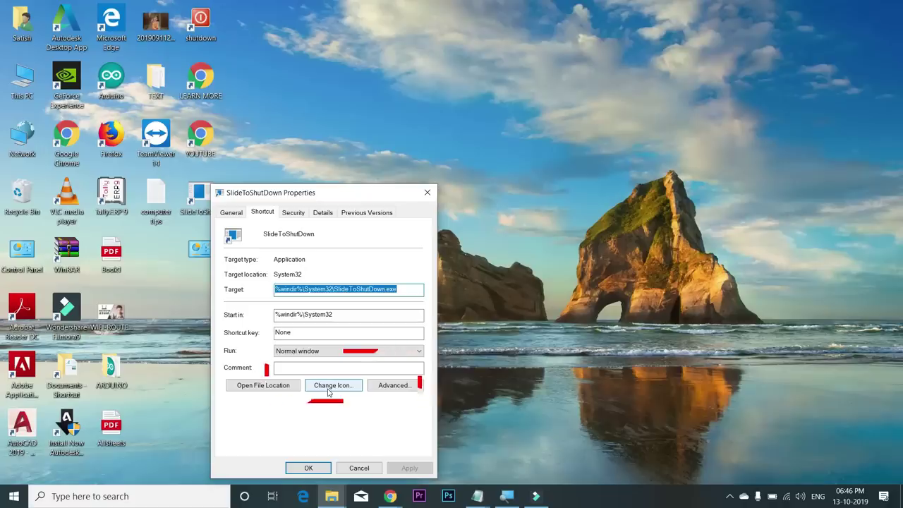
click(328, 389)
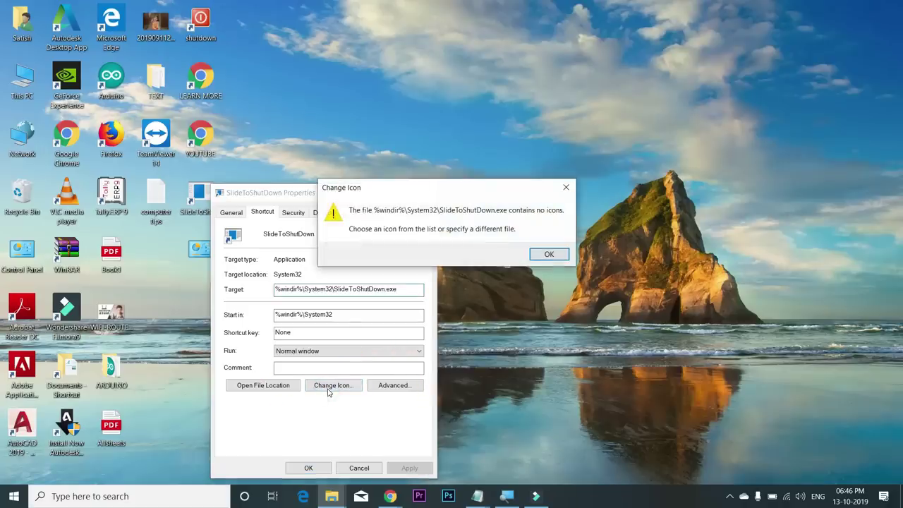
click(549, 254)
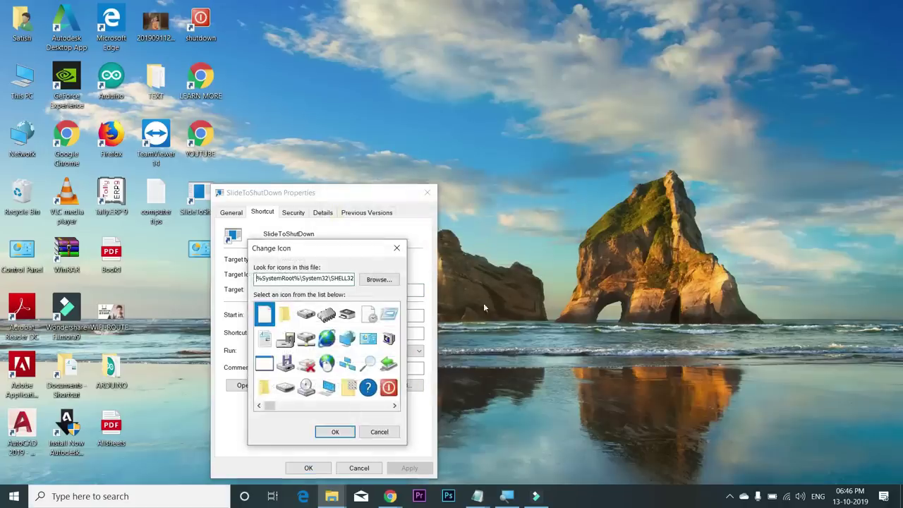
click(389, 388)
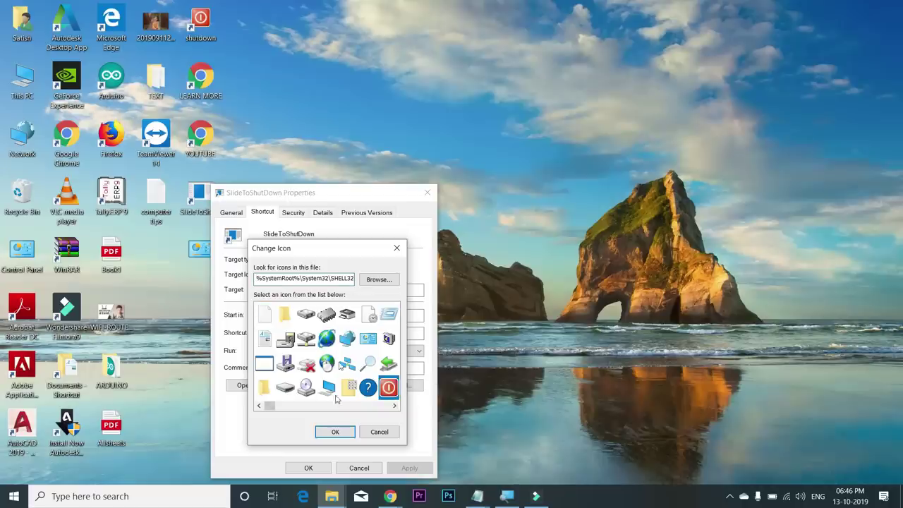
click(394, 405)
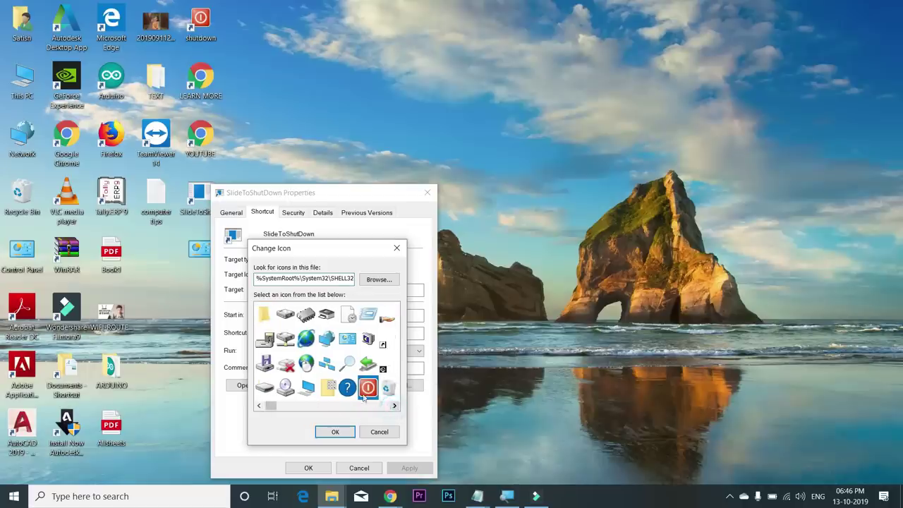
click(343, 432)
click(409, 468)
click(310, 468)
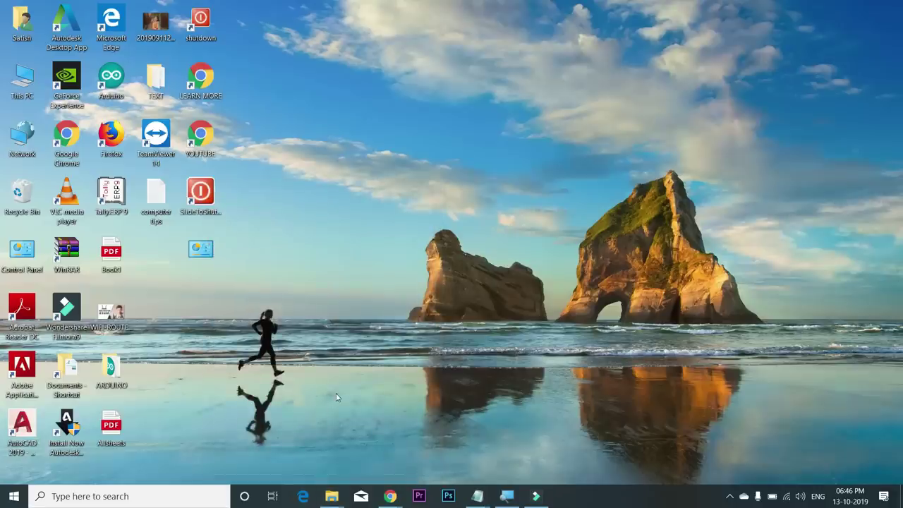
click(197, 203)
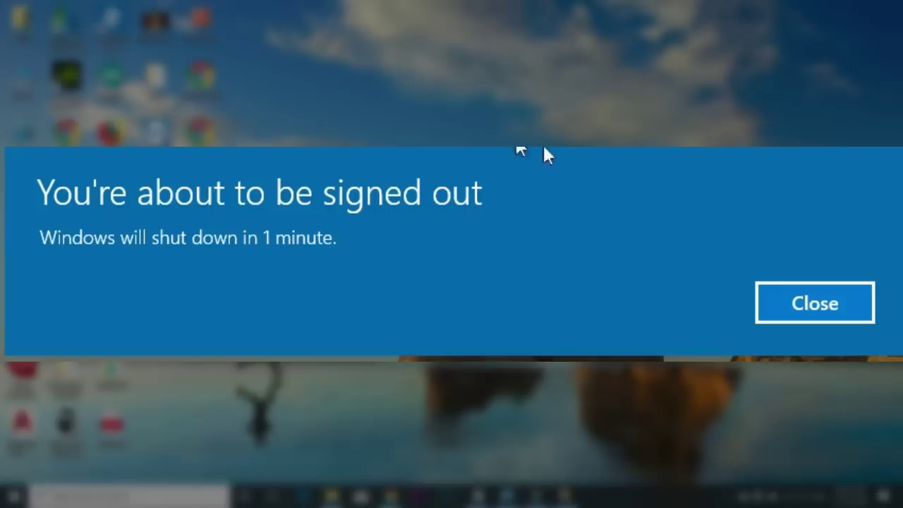
Close the sign-out notice and abort the pending shutdown by running shutdown -a.
click(810, 305)
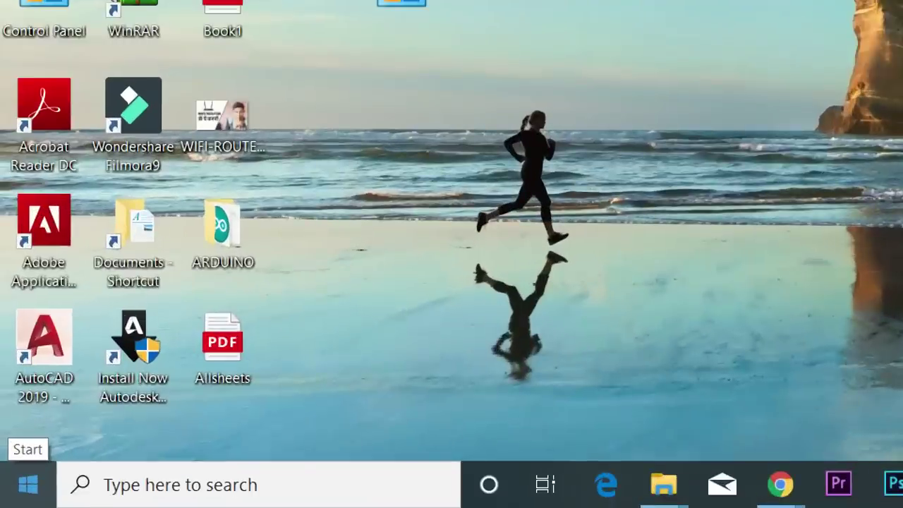
key(super+r)
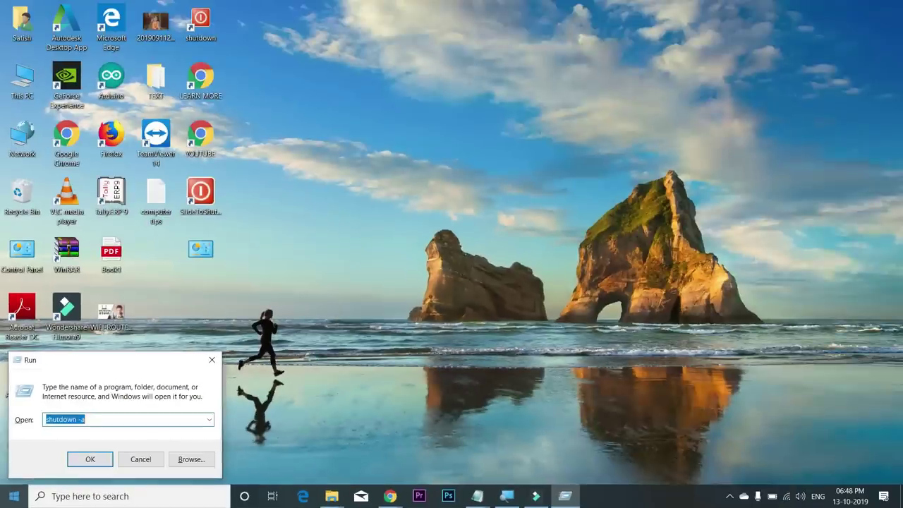
key(Return)
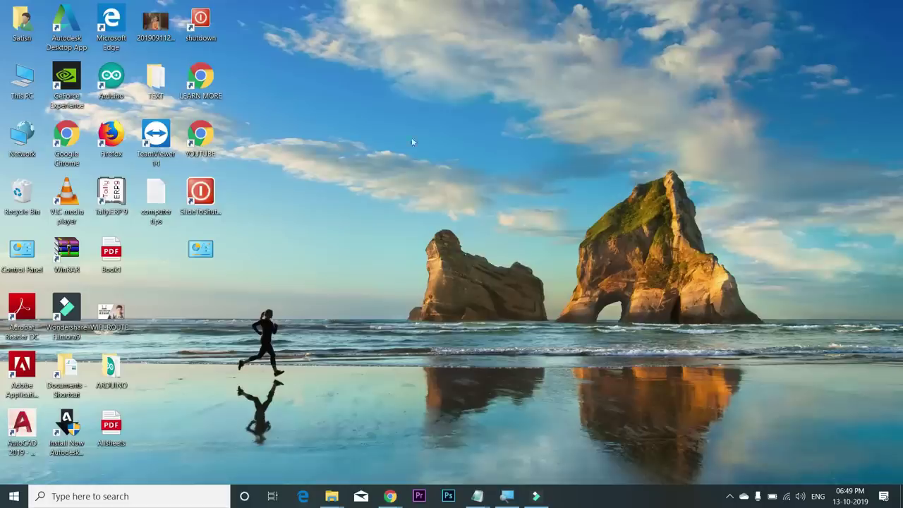
Start a new desktop shortcut with shutdown -s -t 3600 as the item location and proceed to naming.
right_click(389, 228)
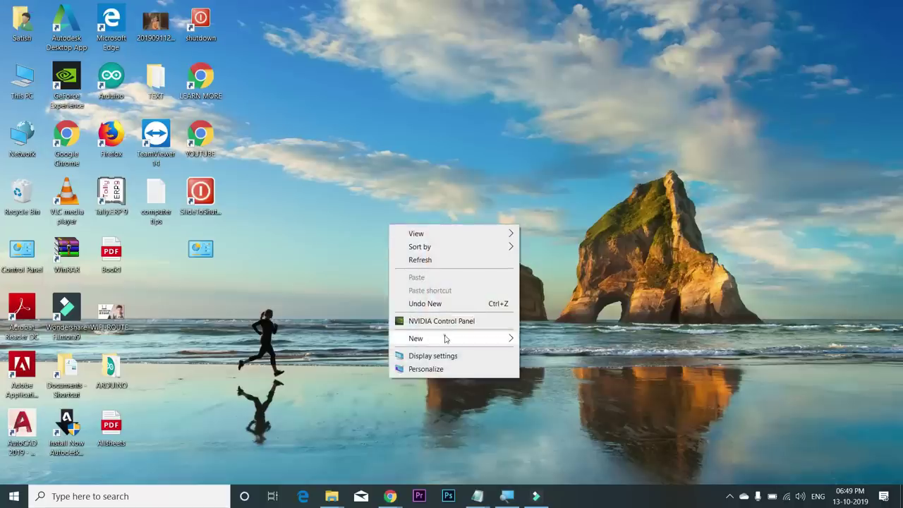
mouse_move(445, 337)
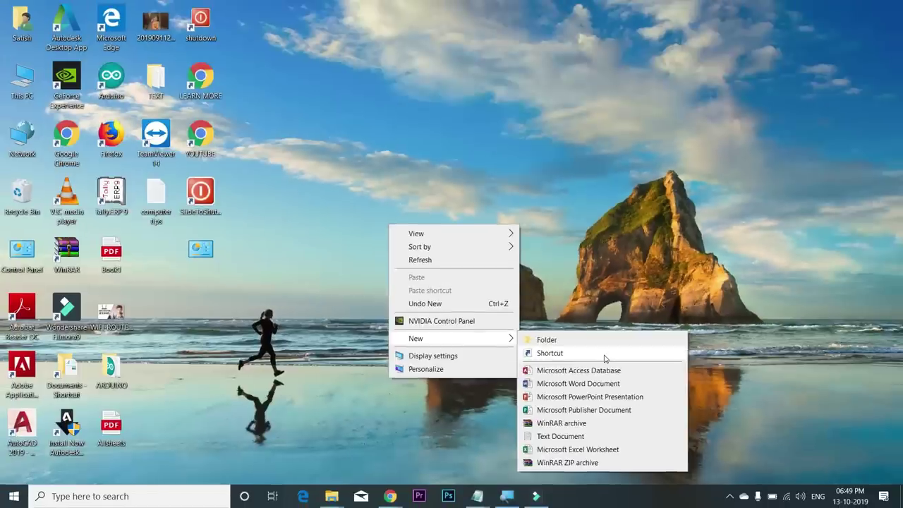
click(605, 359)
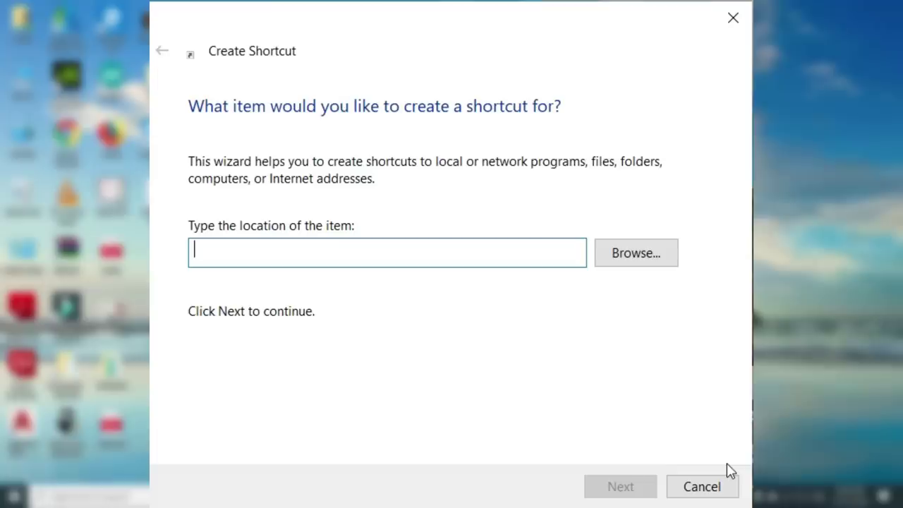
text(sh)
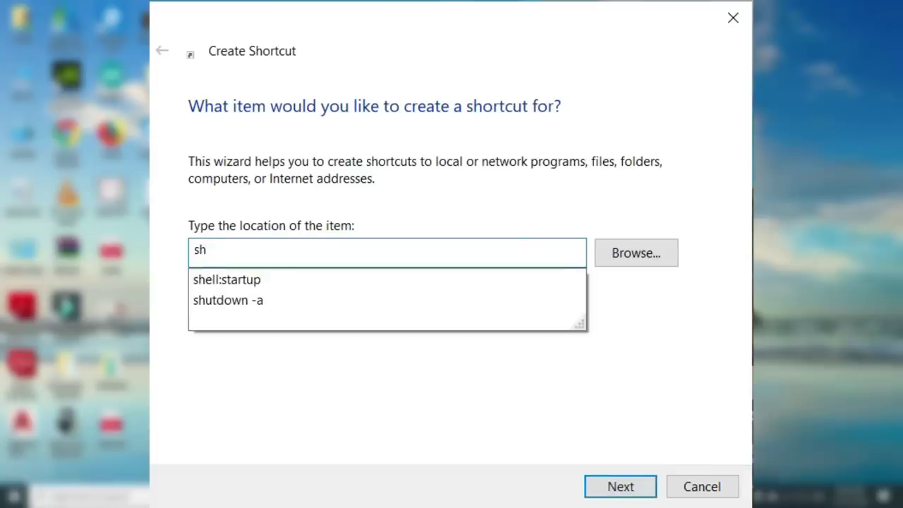
text(utdown -s)
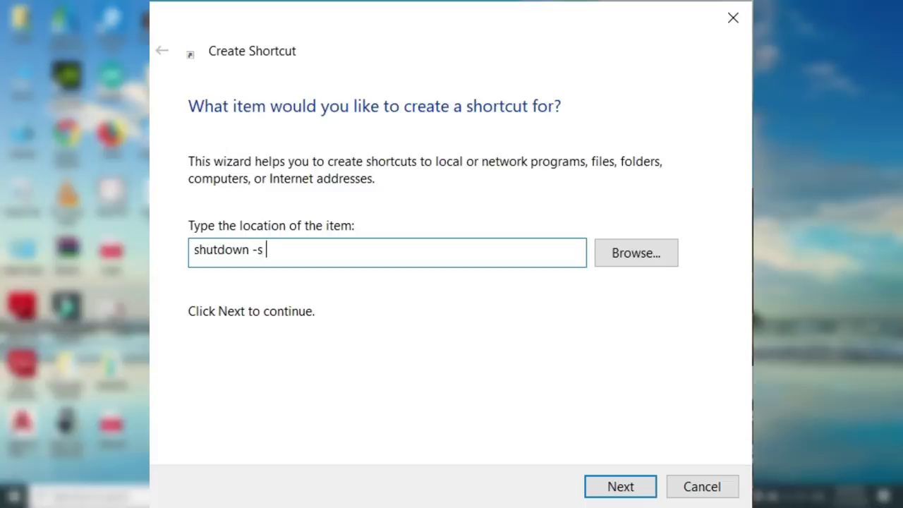
text( -t 3600)
key(BackSpace)
key(BackSpace)
key(BackSpace)
key(BackSpace)
text(60)
key(BackSpace)
key(BackSpace)
text(3600)
click(626, 491)
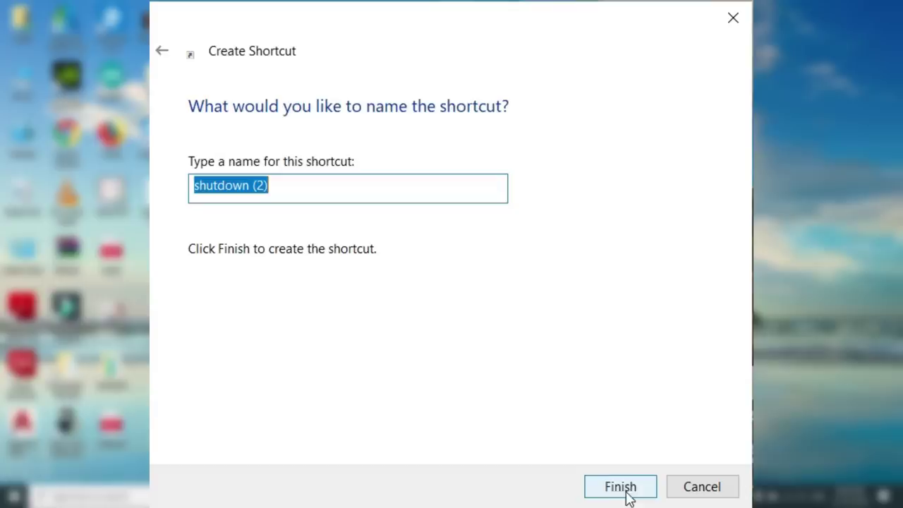
Name the new shortcut "shutdown after 1 hour", create it, and place it beside the existing shutdown shortcut.
key(BackSpace)
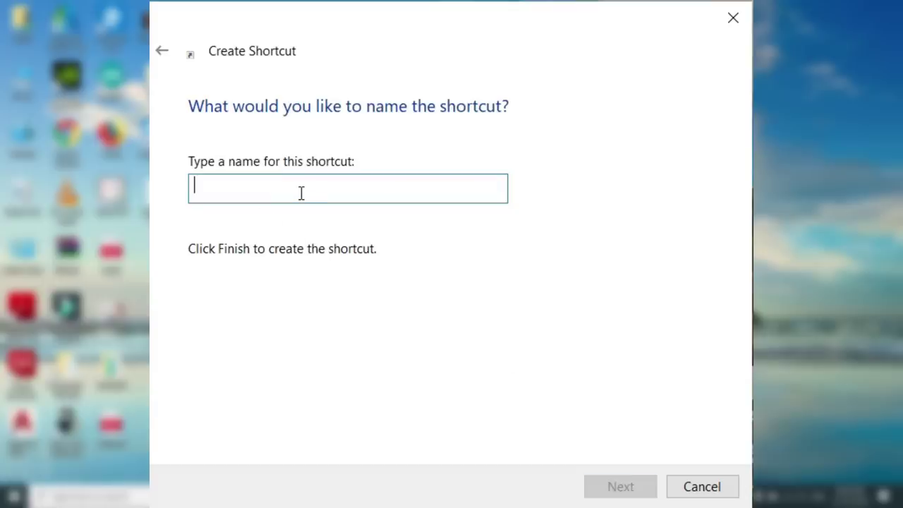
text(shut)
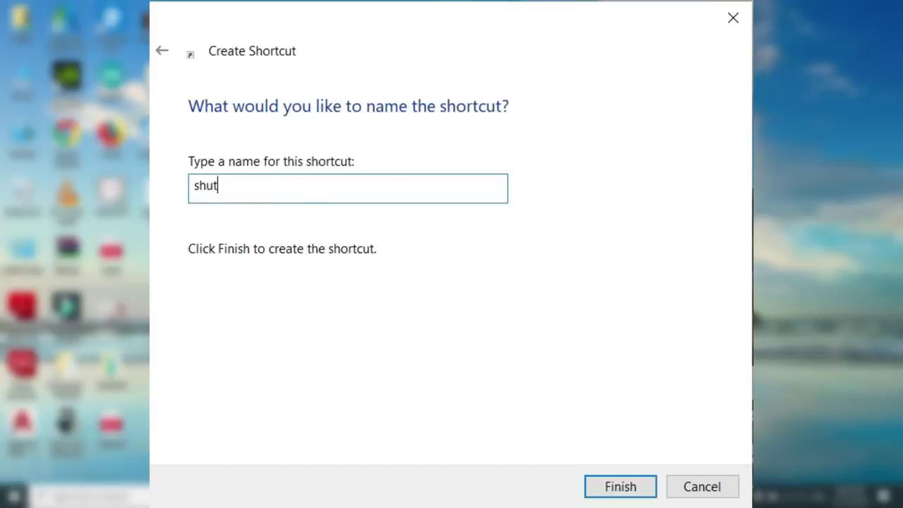
text(down after 1 hour)
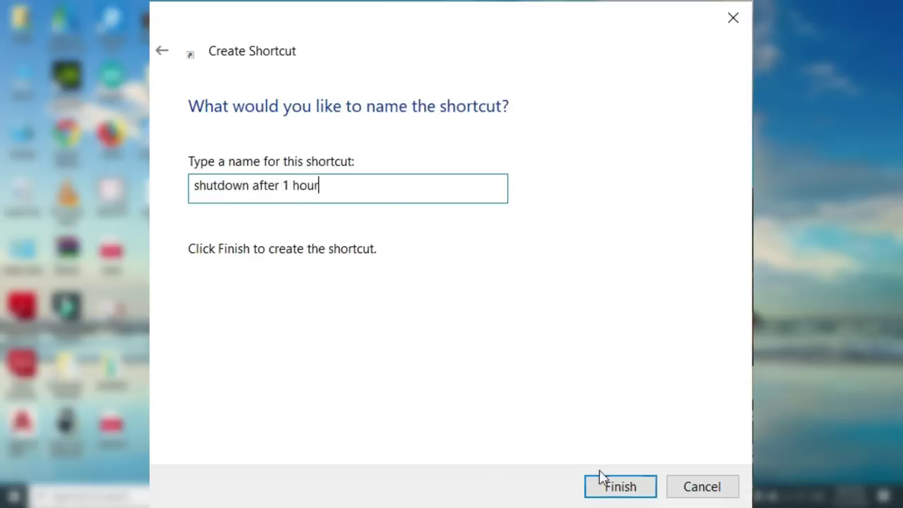
click(616, 489)
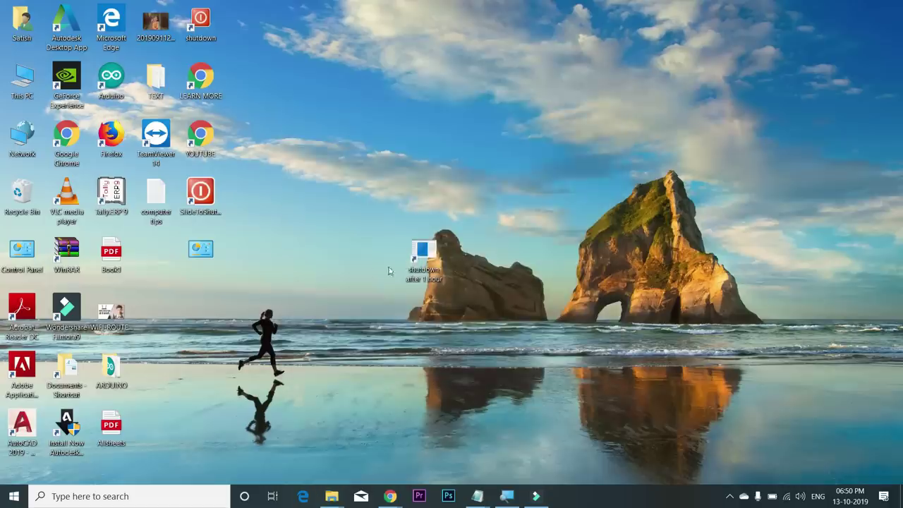
drag(417, 257, 260, 44)
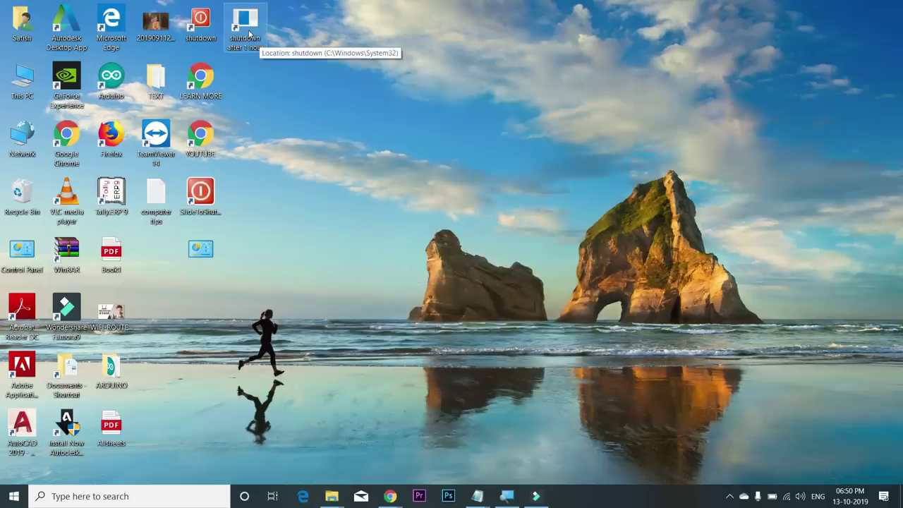
Change the icon of the "shutdown after 1 hour" shortcut to the red power symbol from the SHELL32 icon file and apply it.
right_click(250, 32)
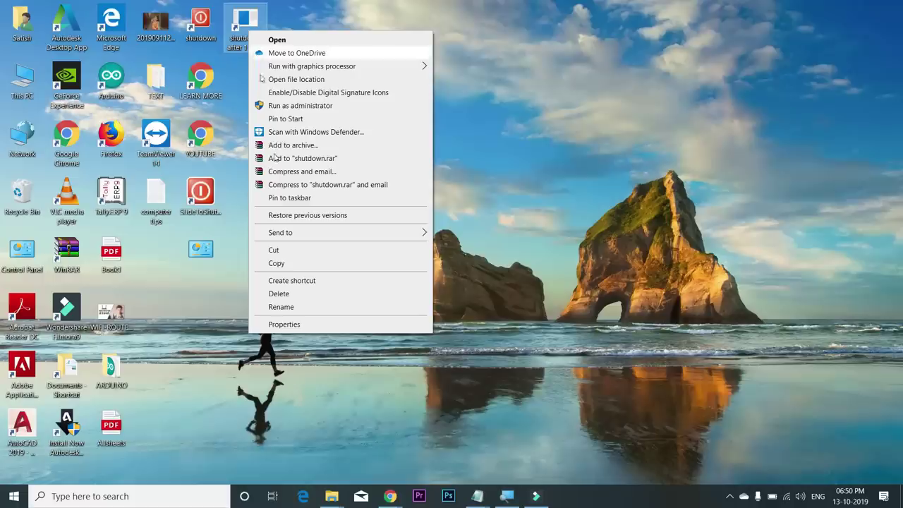
click(303, 324)
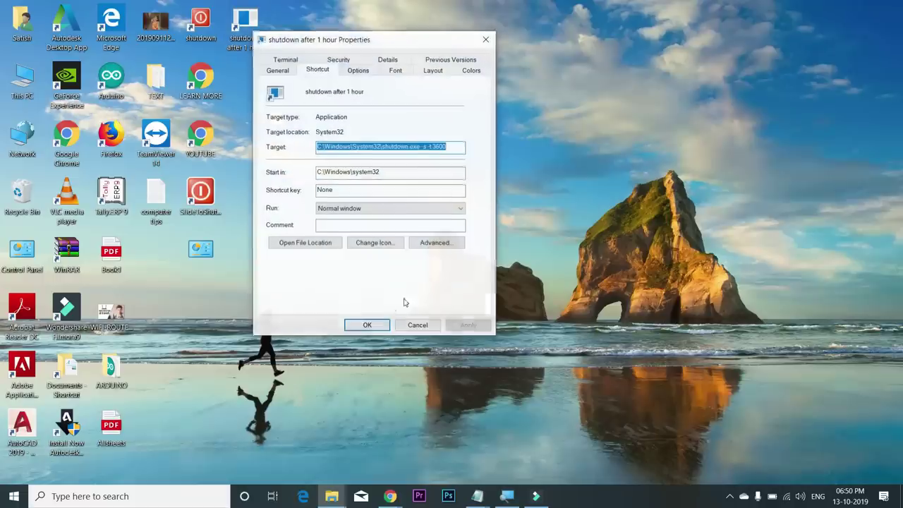
click(395, 242)
click(536, 256)
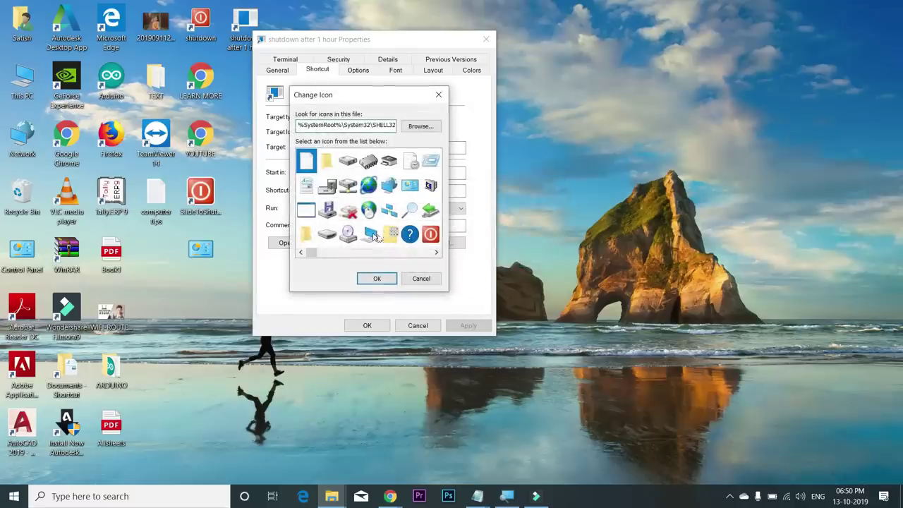
click(426, 237)
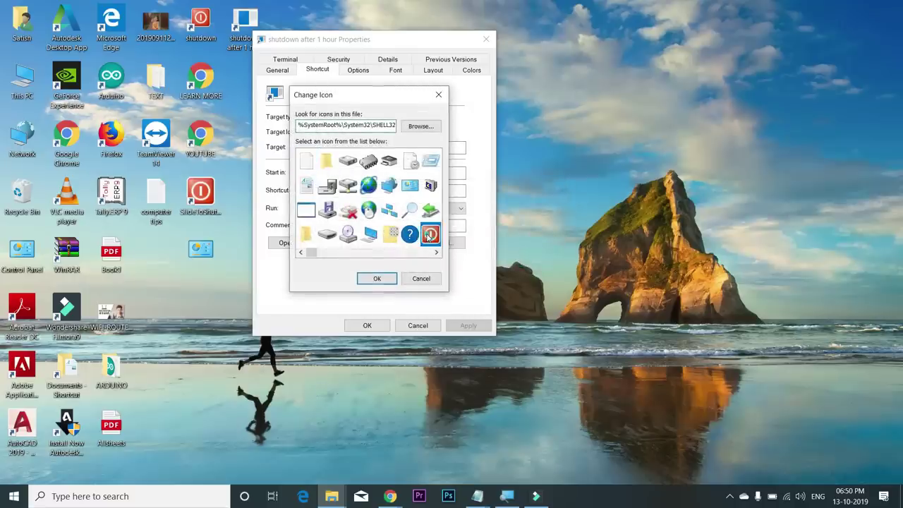
click(376, 278)
click(463, 326)
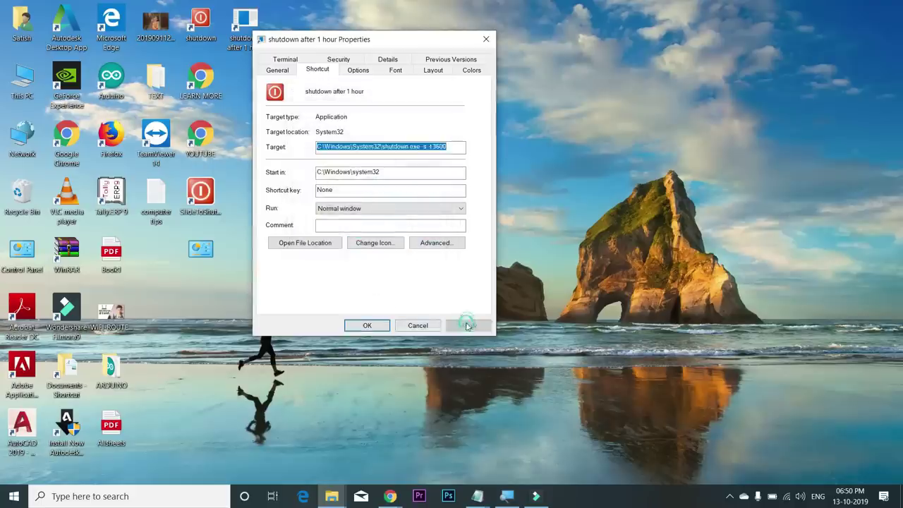
click(367, 325)
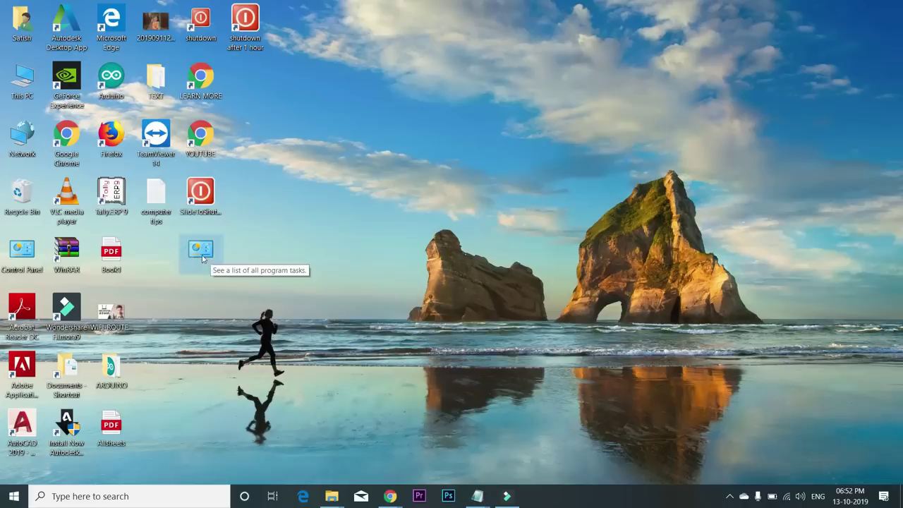
Open the GodMode folder on the desktop, examine its grouped list of system settings from Administrative Tools onward, and close it.
double_click(200, 253)
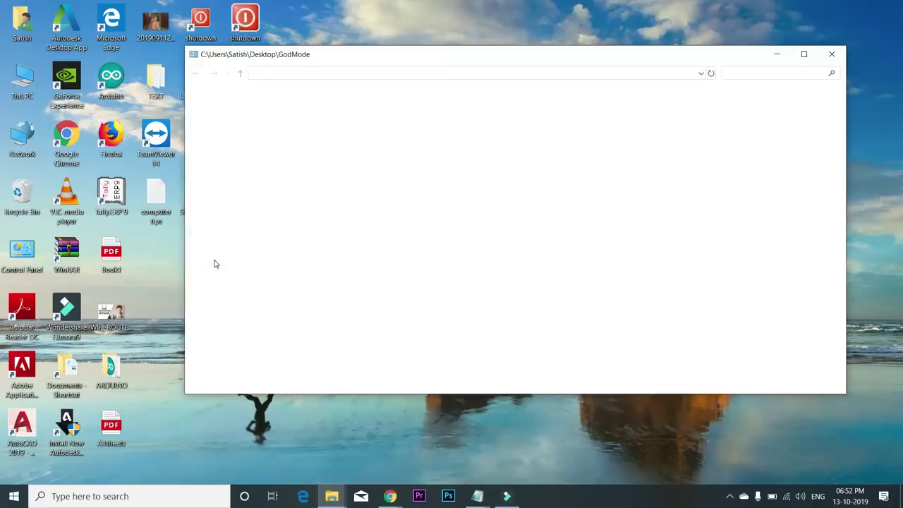
click(803, 55)
scroll(148, 212, down, 1)
scroll(149, 212, down, 10)
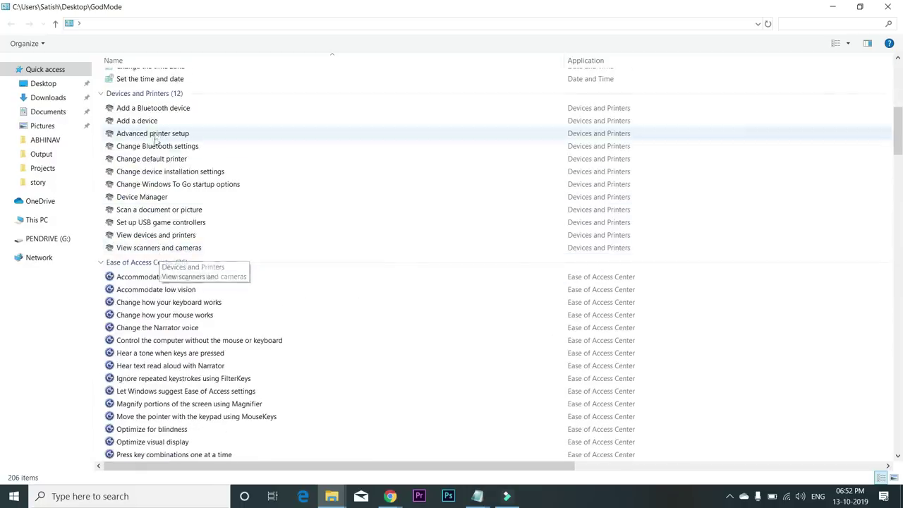
scroll(152, 144, down, 4)
scroll(181, 257, down, 4)
scroll(181, 258, down, 5)
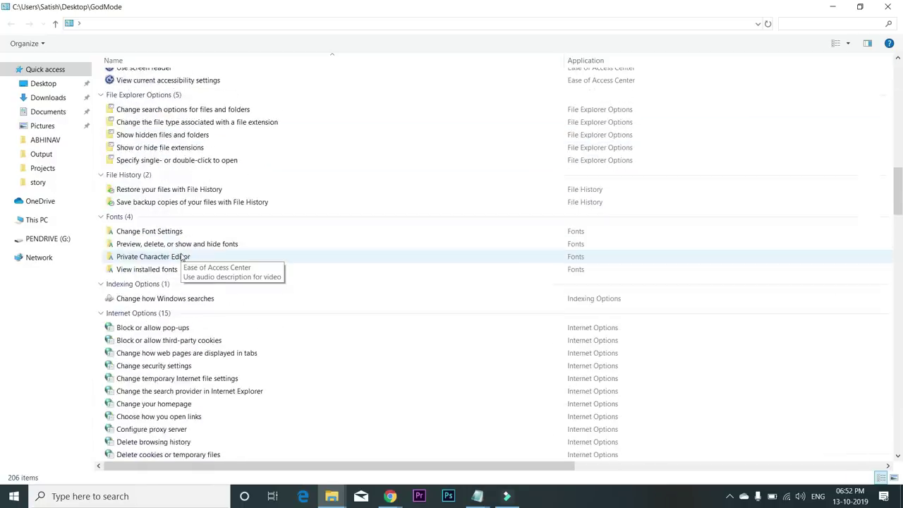
scroll(182, 260, down, 9)
scroll(182, 261, down, 18)
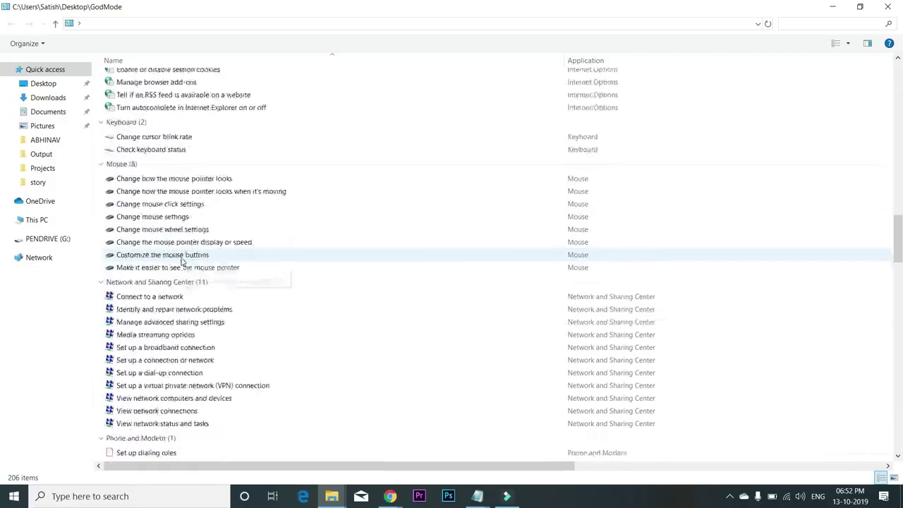
scroll(185, 274, down, 20)
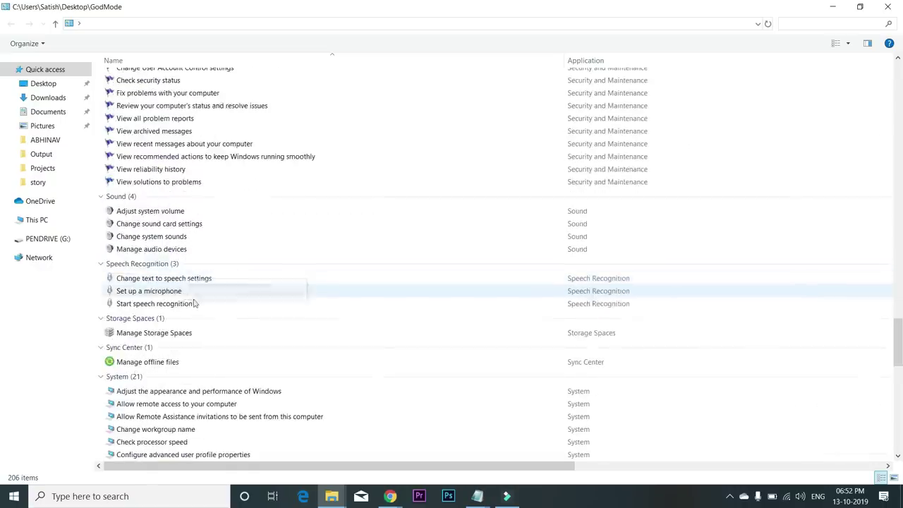
scroll(901, 374, up, 2)
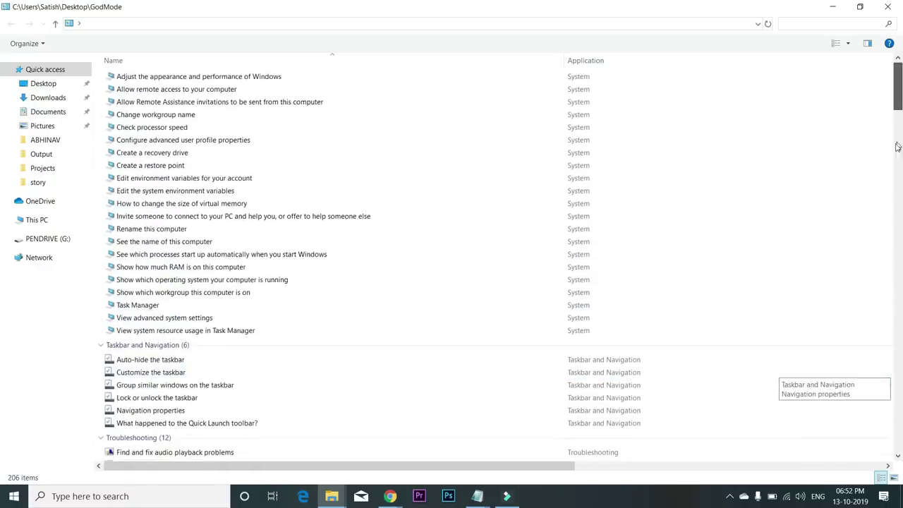
drag(897, 381, 898, 78)
click(141, 92)
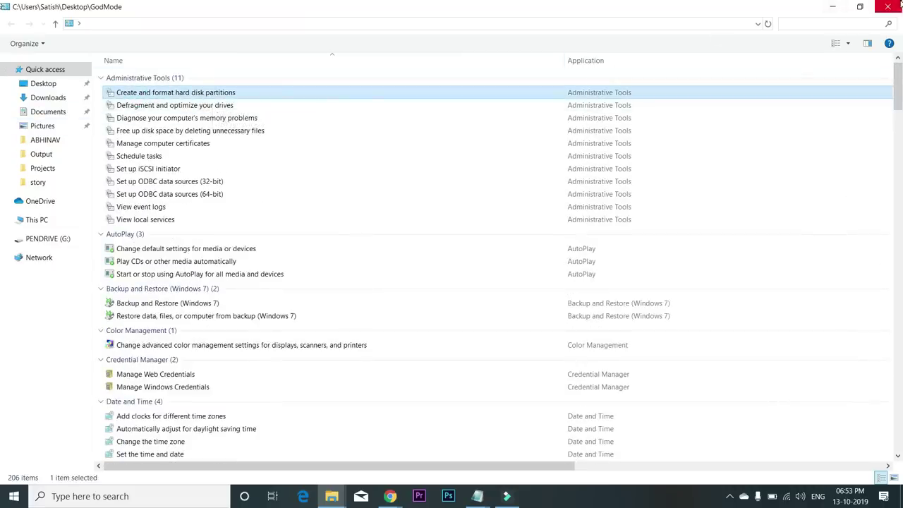
click(888, 7)
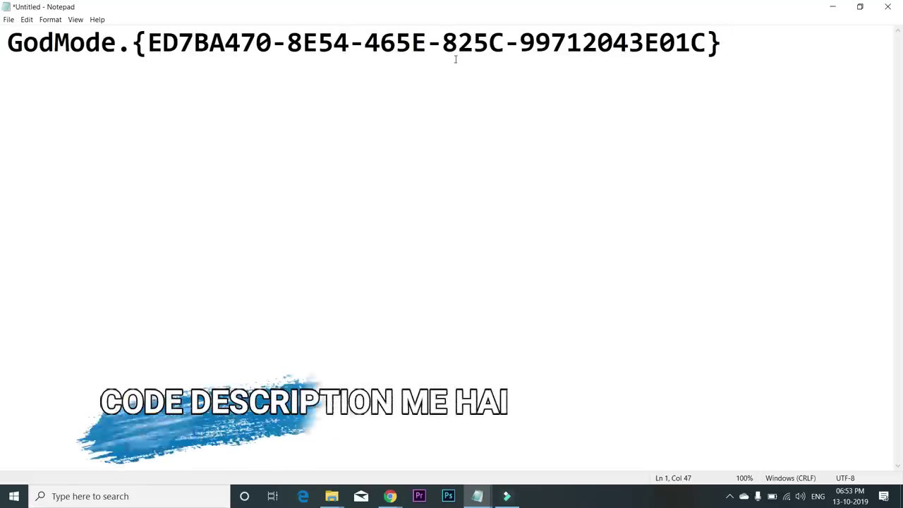
Copy the full GodMode code line from the Notepad note and delete the existing GodMode folder from the desktop.
drag(731, 46, 5, 78)
key(ctrl+c)
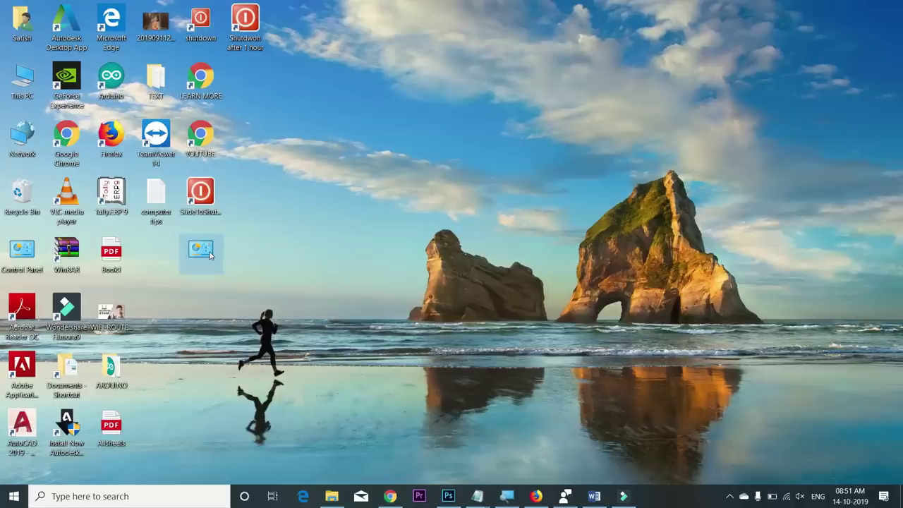
key(Delete)
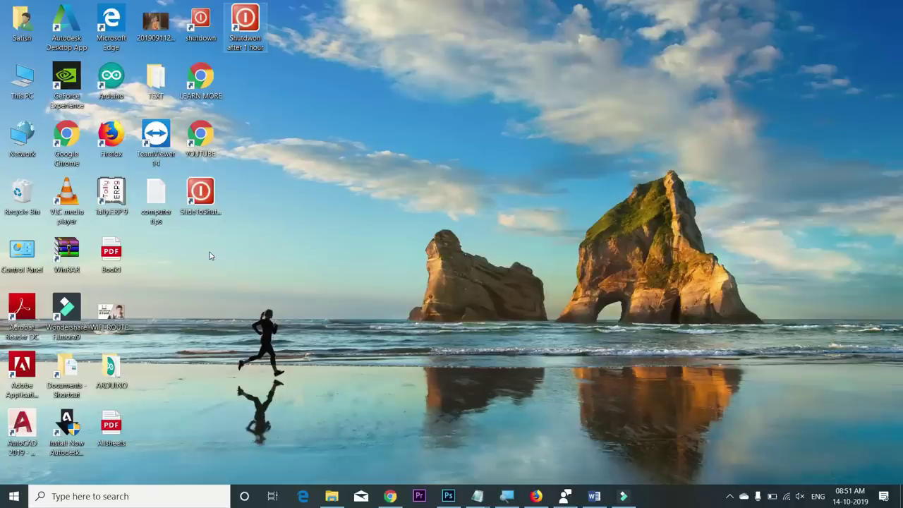
Create a new desktop folder named GodMode.{ED7BA470-8E54-465E-825C-99712043E01C} using the copied code.
right_click(356, 192)
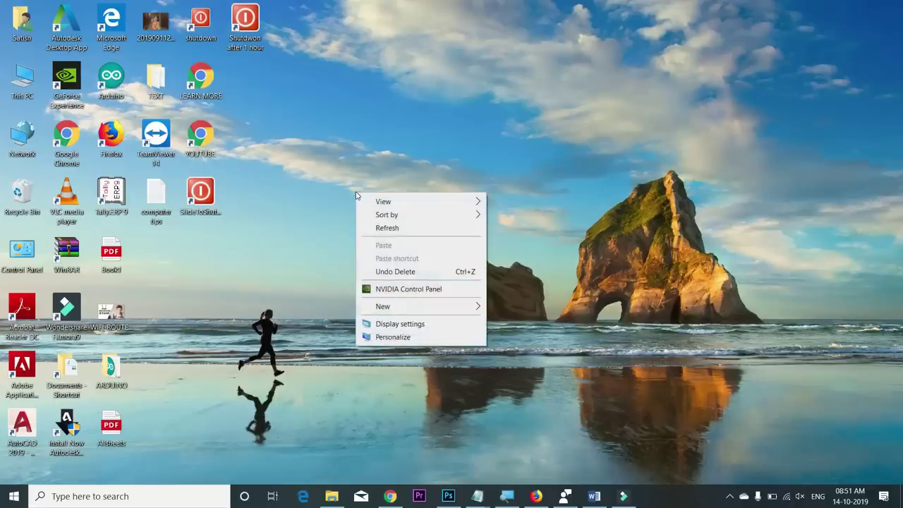
mouse_move(399, 306)
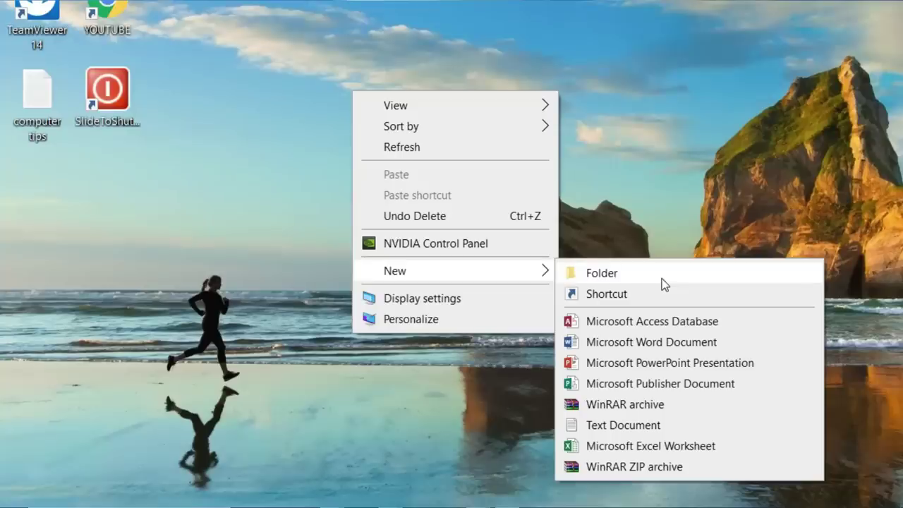
click(662, 279)
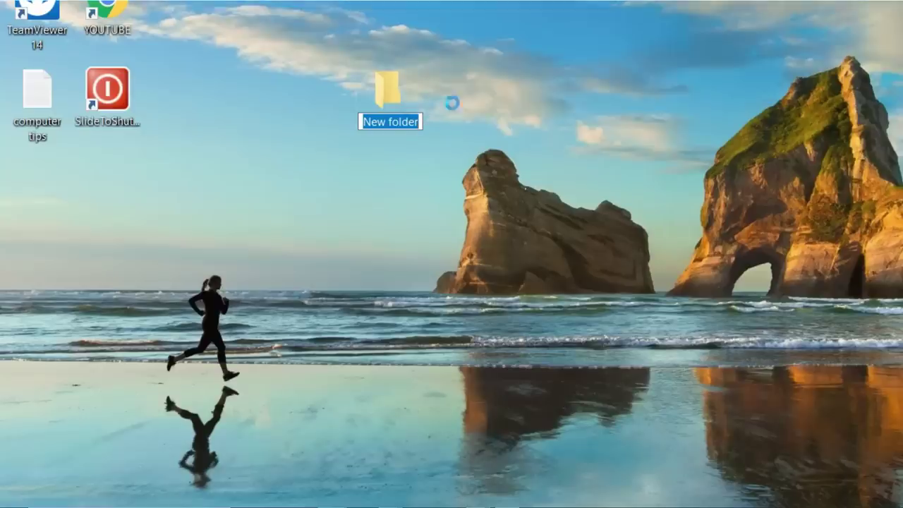
key(ctrl+v)
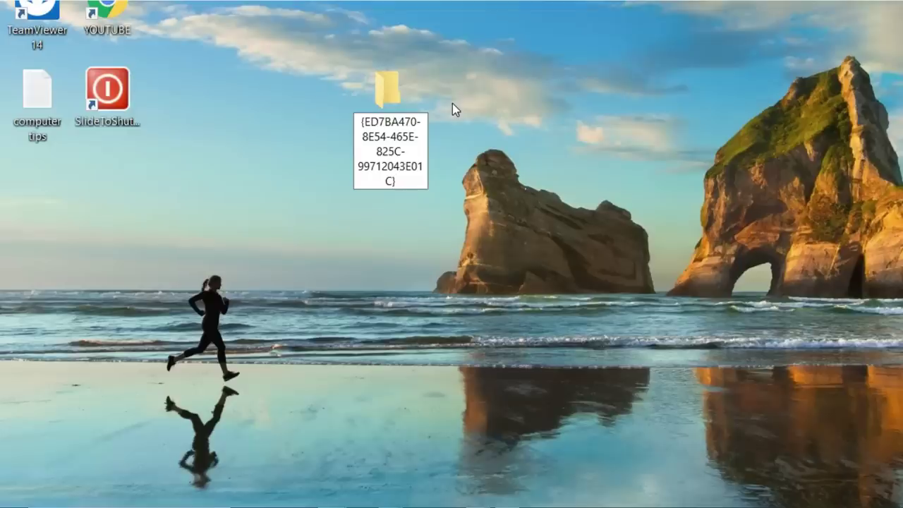
key(Return)
Place the new GodMode folder below the SlideToShutDown shortcut, and open it briefly to check its contents.
drag(384, 87, 103, 179)
double_click(103, 179)
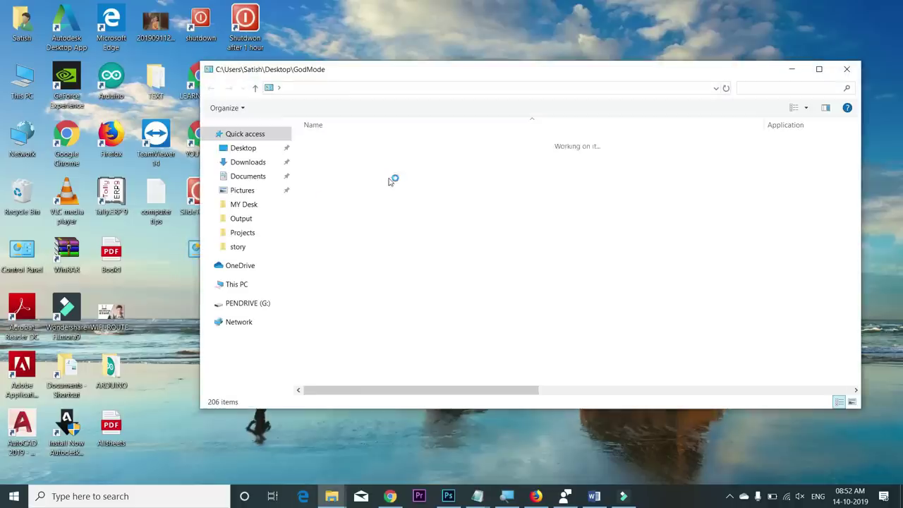
click(851, 70)
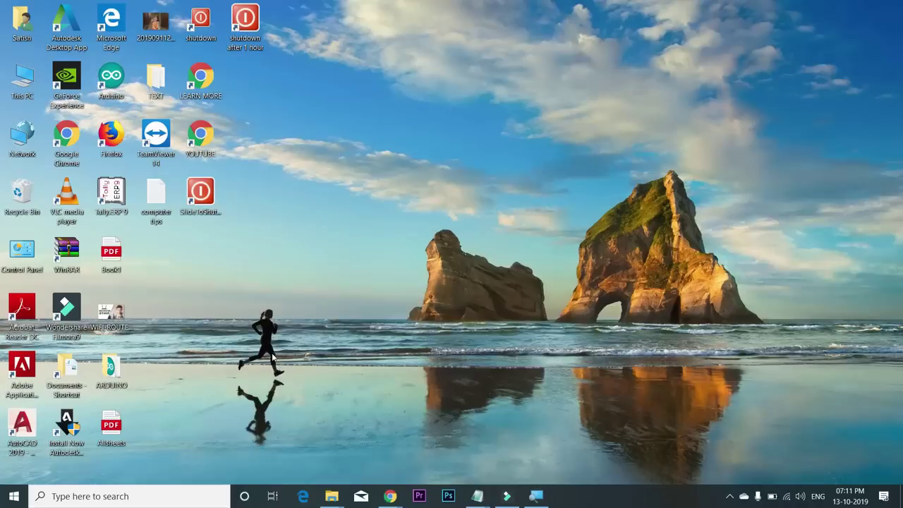
Assign the shortcut key Ctrl + Alt + A to the Tally.ERP 9 desktop shortcut in its properties and save the change.
click(29, 441)
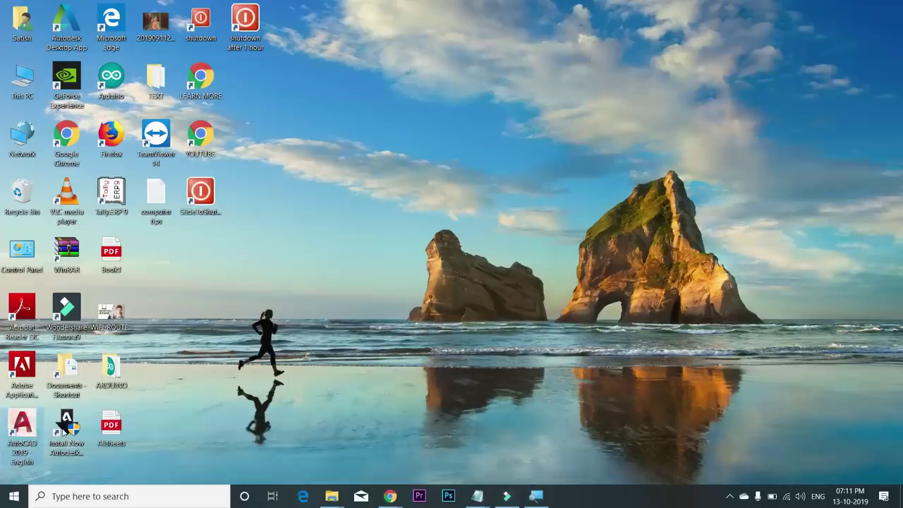
click(110, 194)
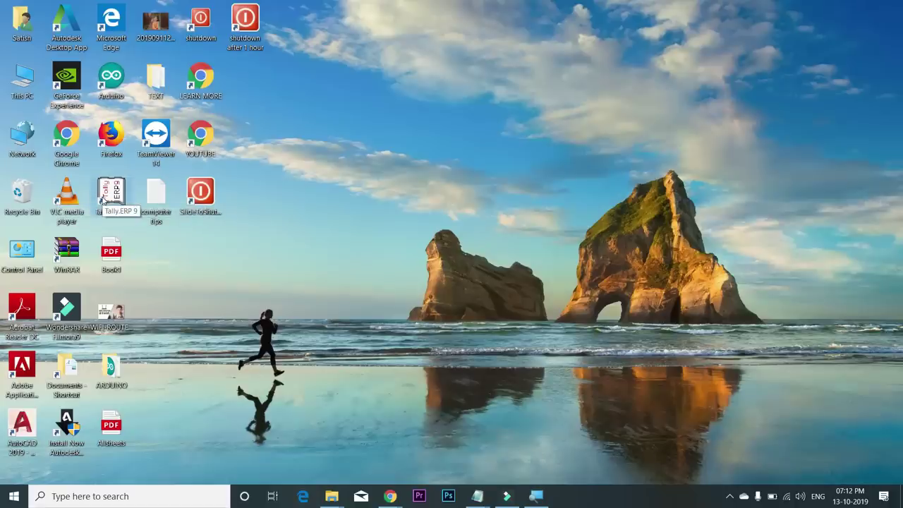
double_click(113, 197)
right_click(114, 197)
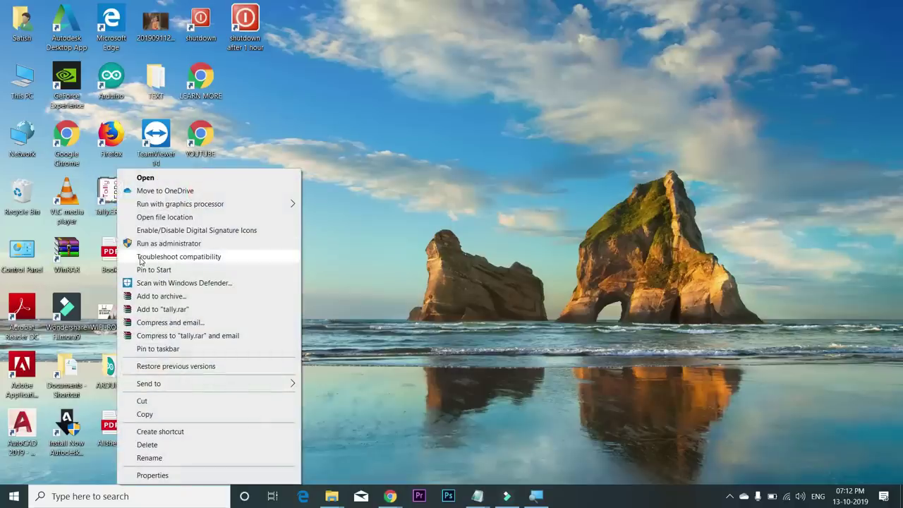
click(181, 475)
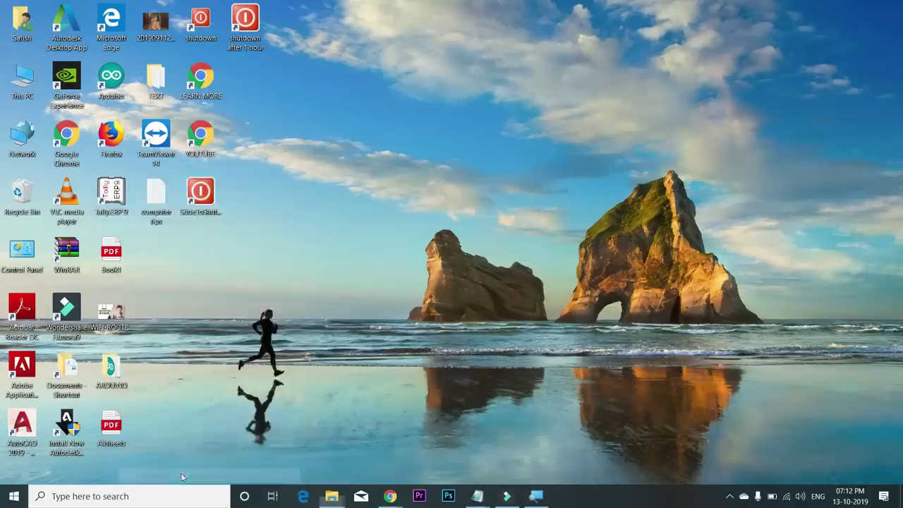
drag(258, 189, 482, 119)
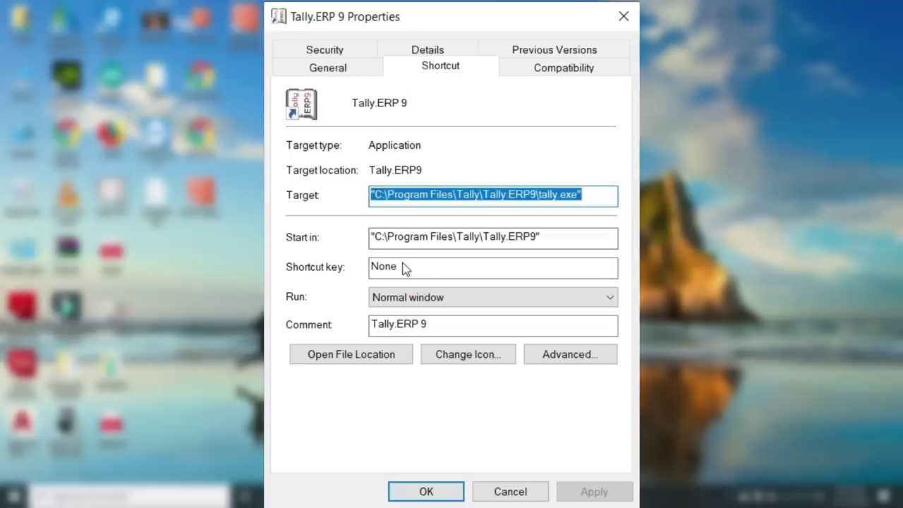
click(418, 269)
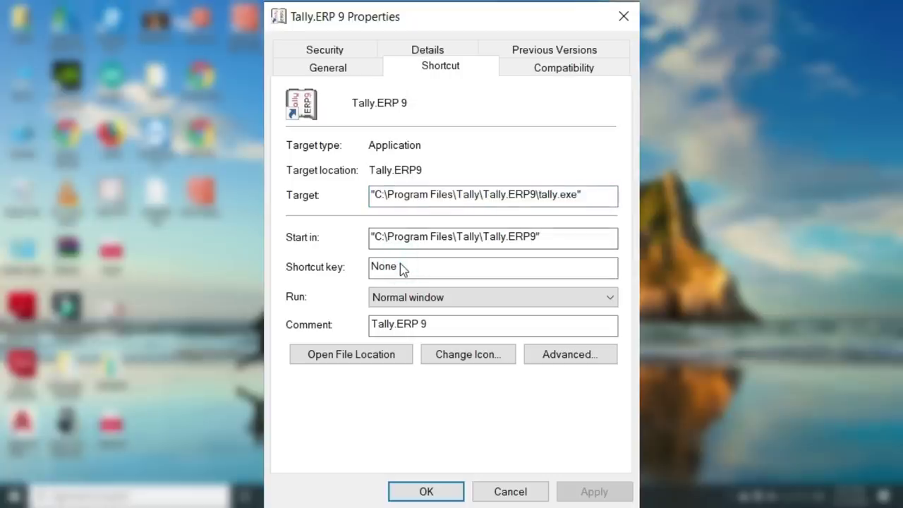
key(ctrl+alt)
key(ctrl+alt)
key(ctrl+alt+a)
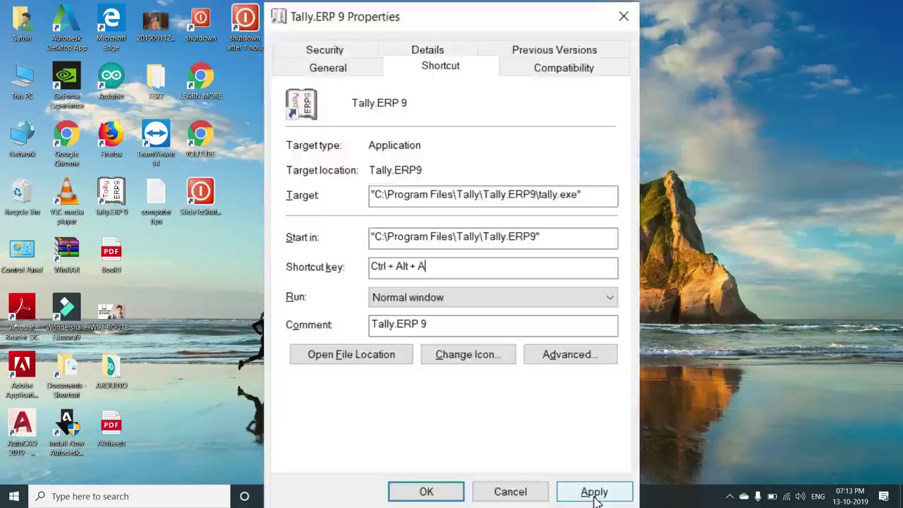
click(426, 491)
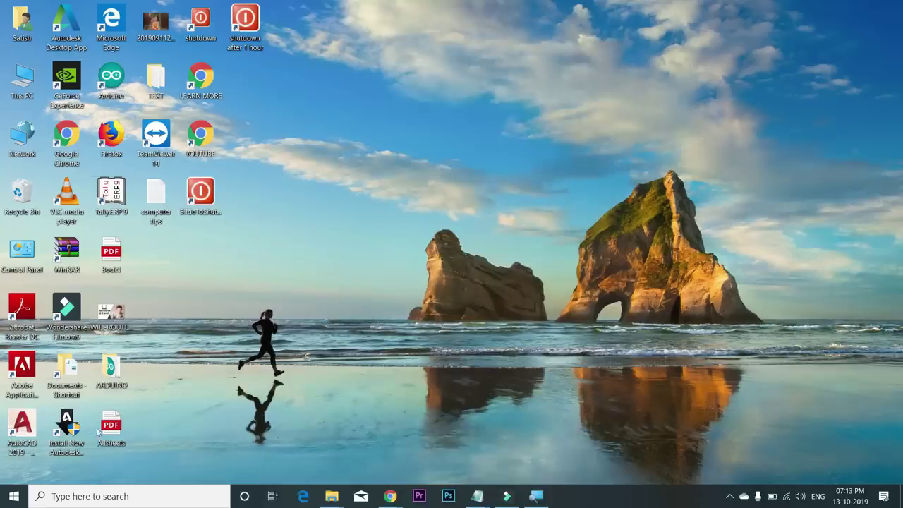
Open the file location of Adobe Premiere Pro CC 2015 from the Start menu's app list.
click(13, 496)
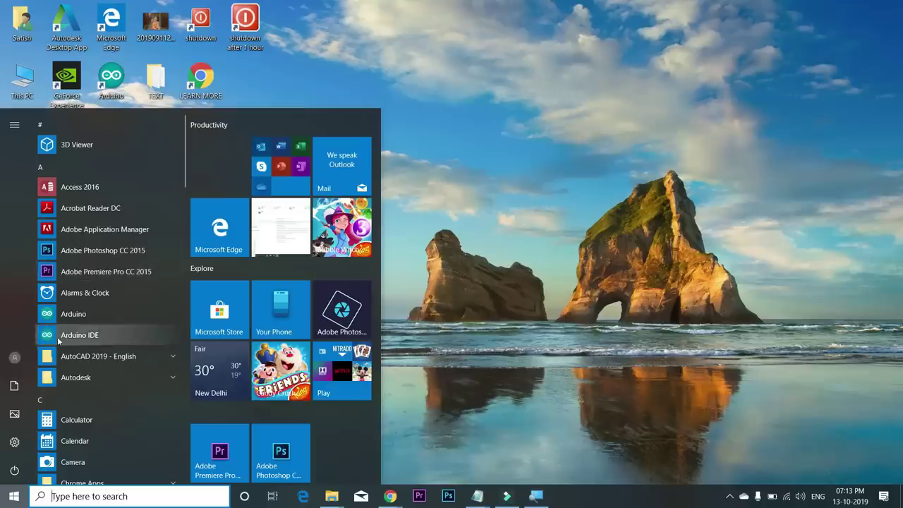
right_click(73, 275)
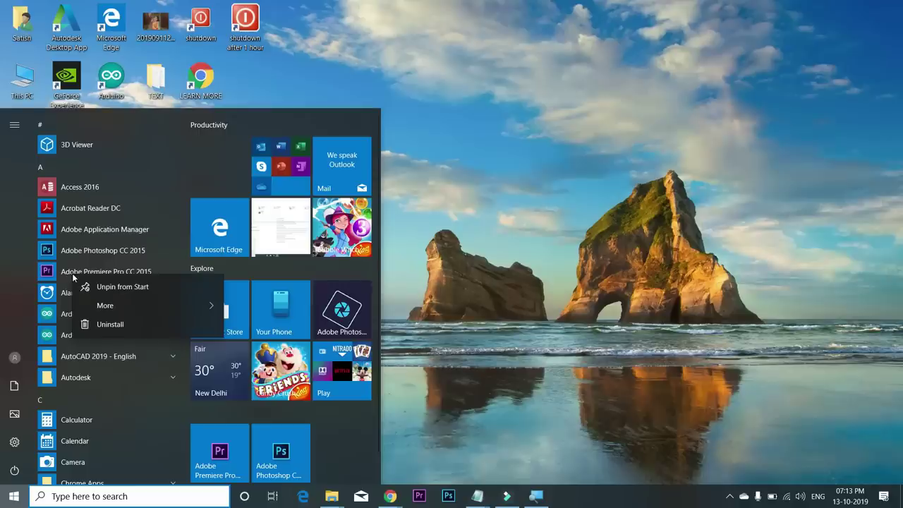
mouse_move(129, 305)
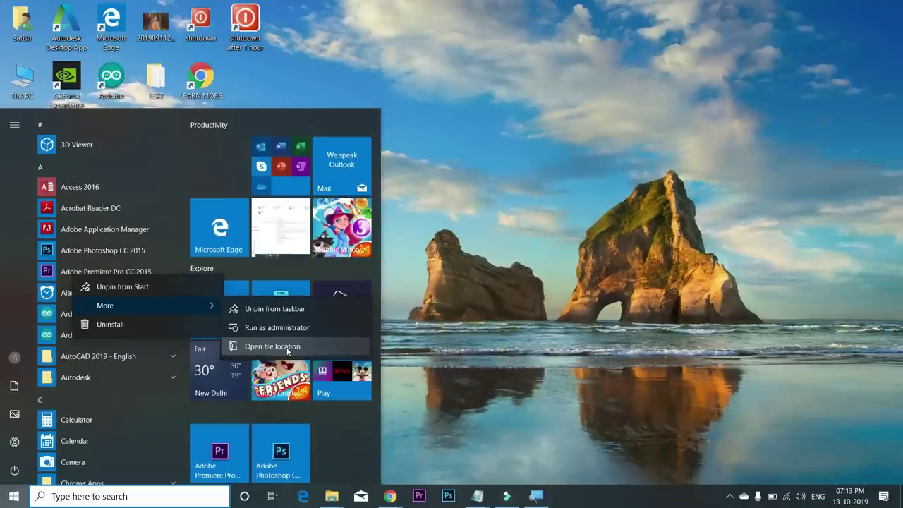
click(287, 347)
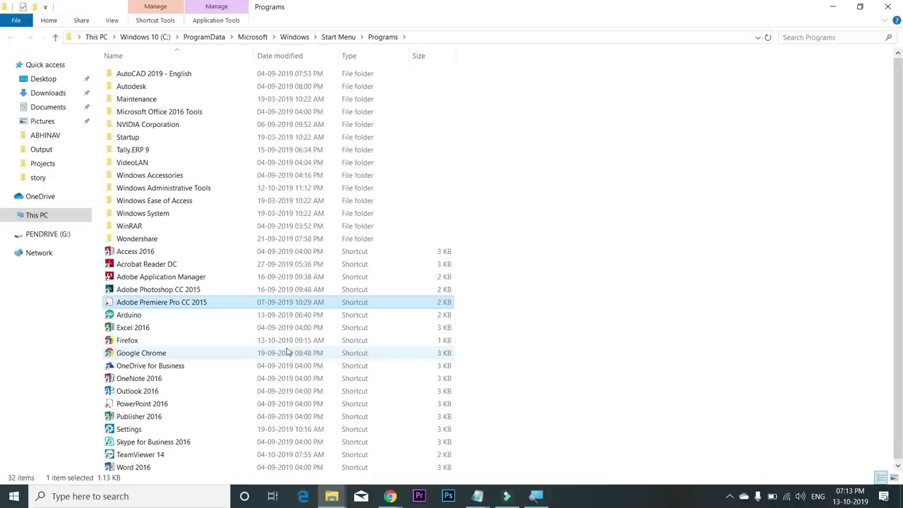
View the shortcut key setting in the Adobe Premiere Pro CC 2015 shortcut's properties, then close the properties and the Programs folder without changes.
double_click(156, 303)
right_click(156, 303)
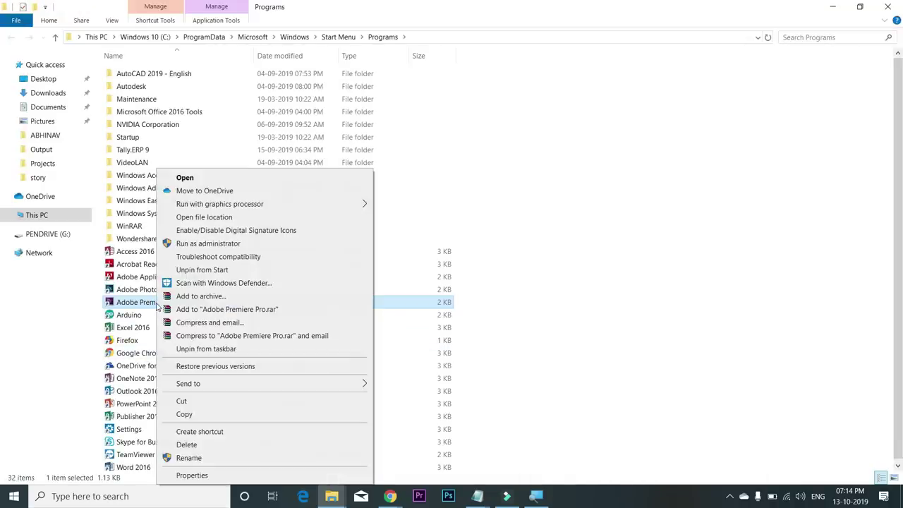
click(192, 476)
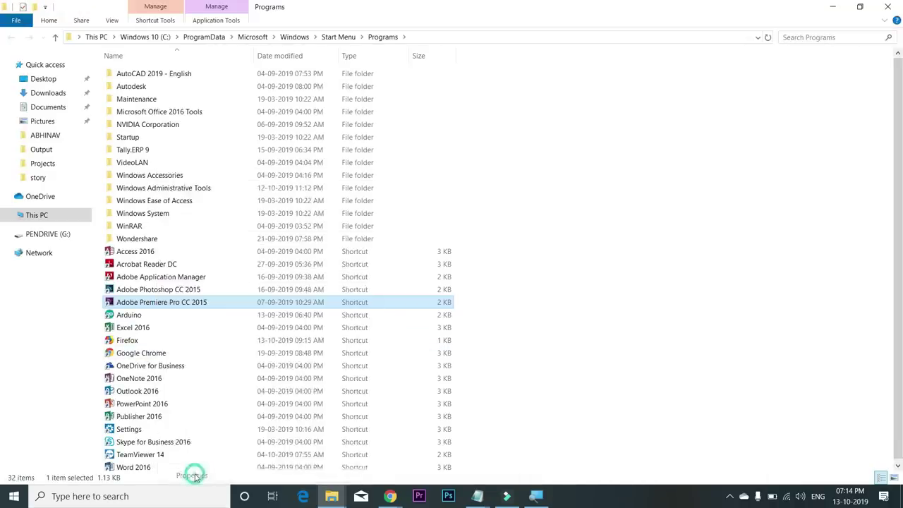
click(245, 334)
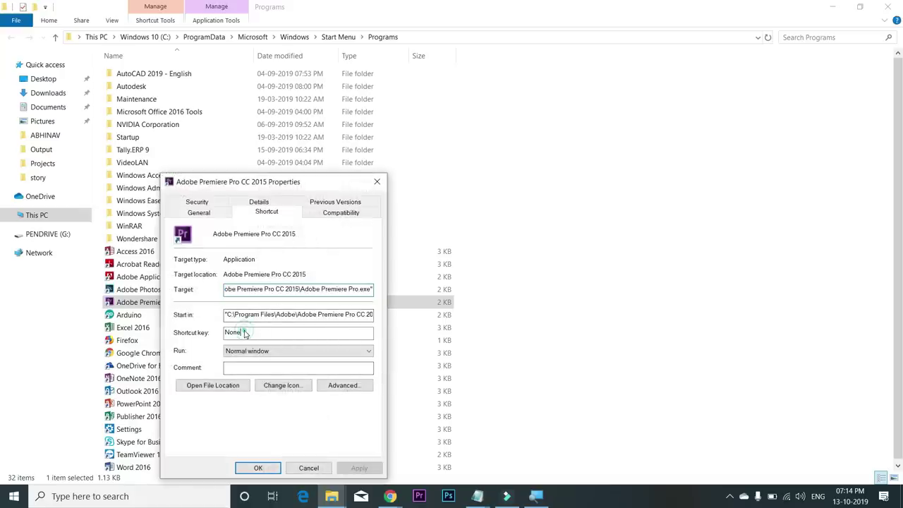
key(Escape)
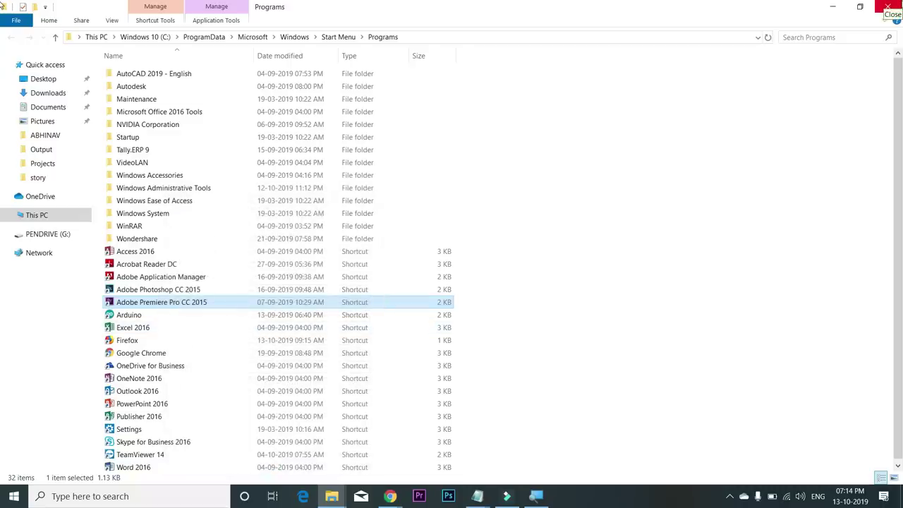
click(889, 6)
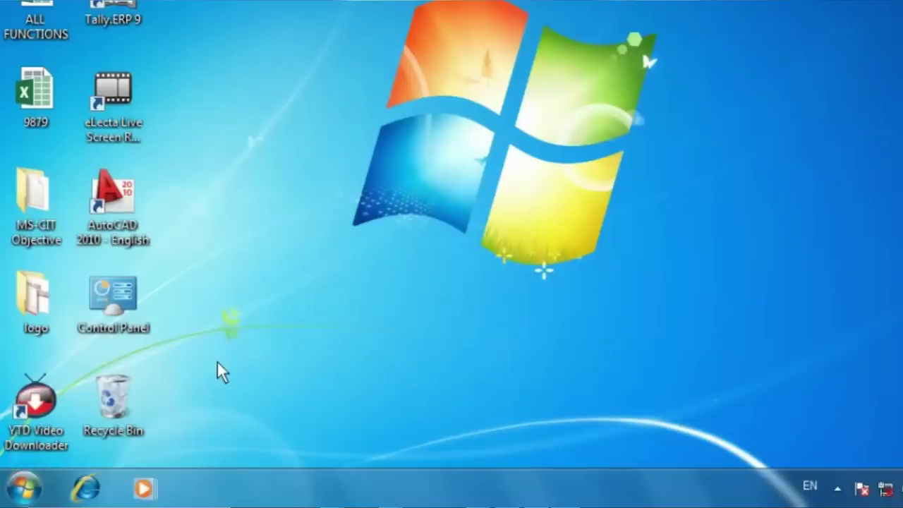
Open a Command Prompt by running cmd and launch the Local Users and Groups manager with lusrmgr.
key(super+r)
text(cmd)
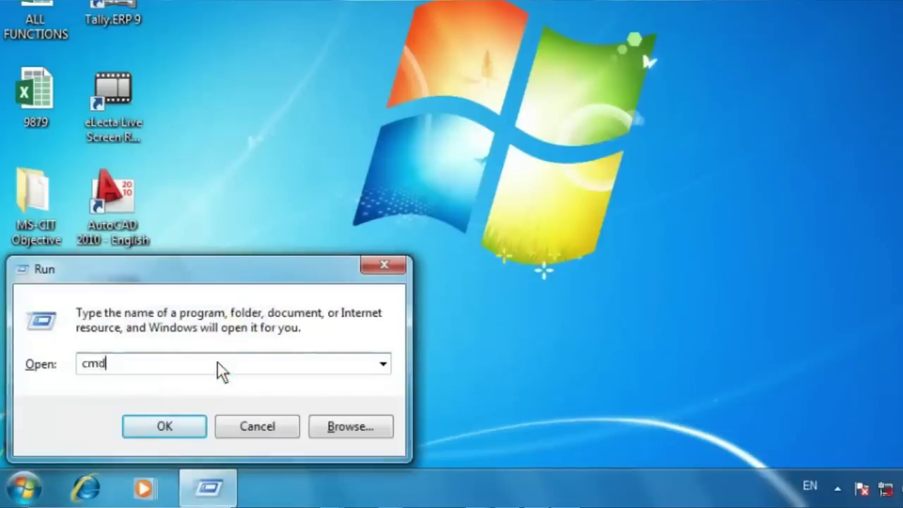
key(Return)
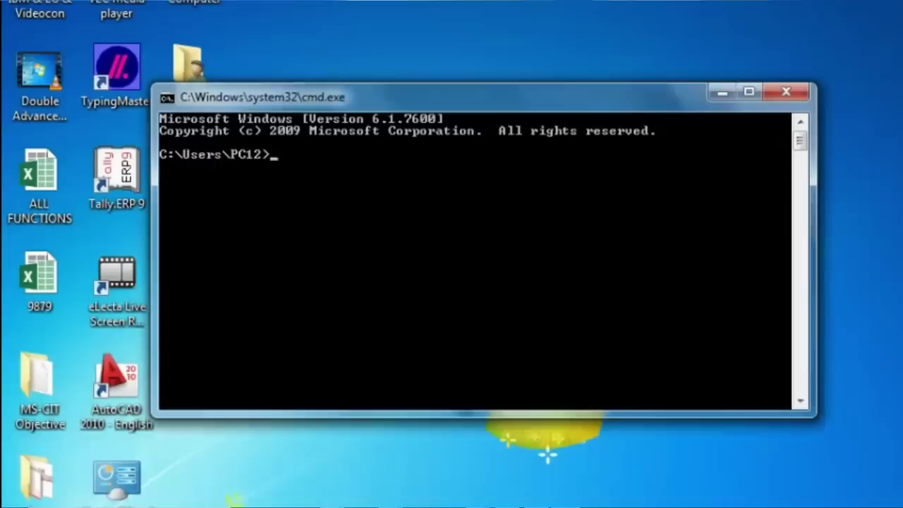
text(lusrmgr)
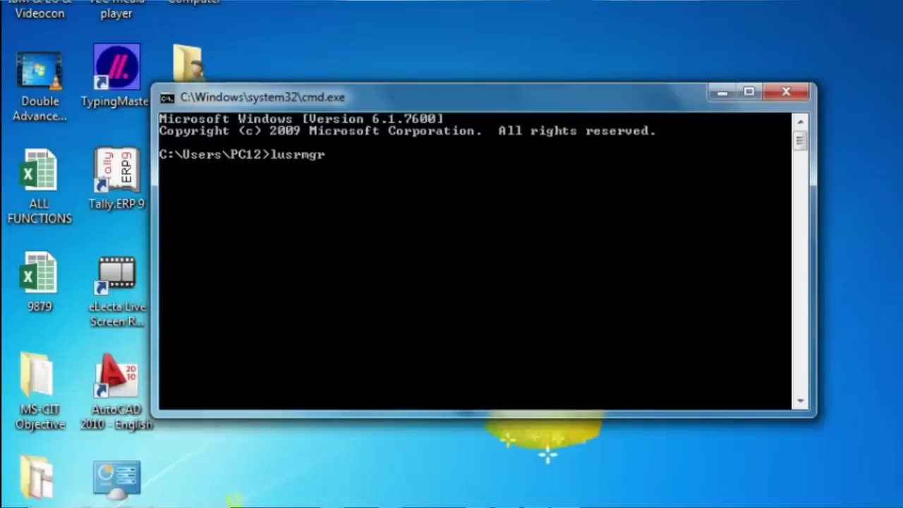
key(Return)
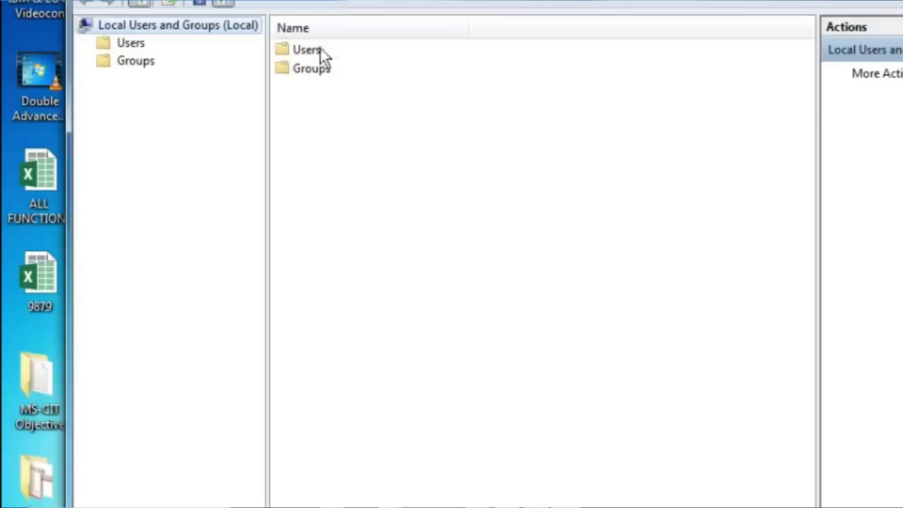
Open the Users folder and reset the PC12 account's password, leaving both password fields blank.
double_click(317, 50)
click(333, 53)
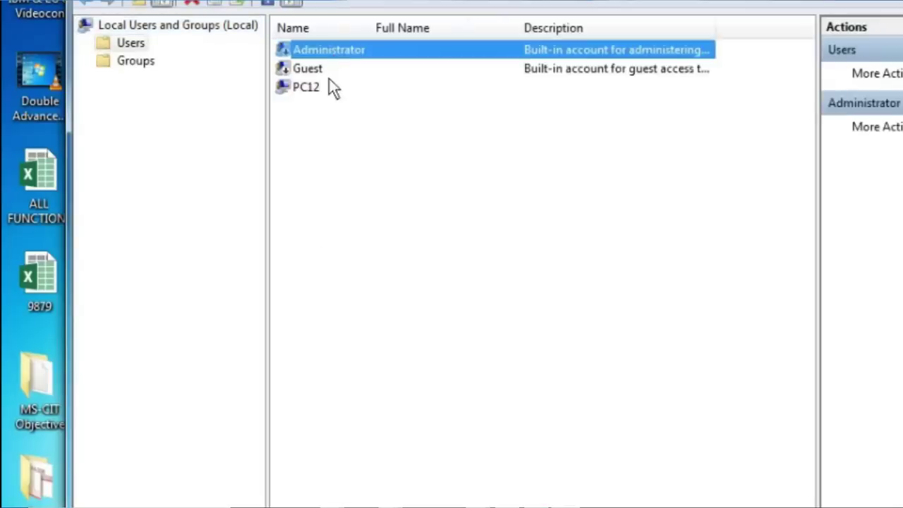
click(330, 88)
right_click(329, 87)
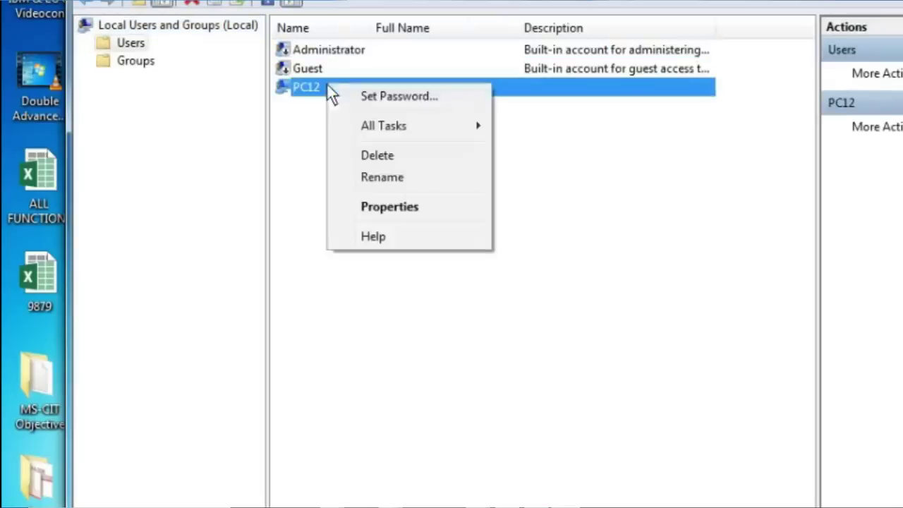
click(375, 99)
click(460, 394)
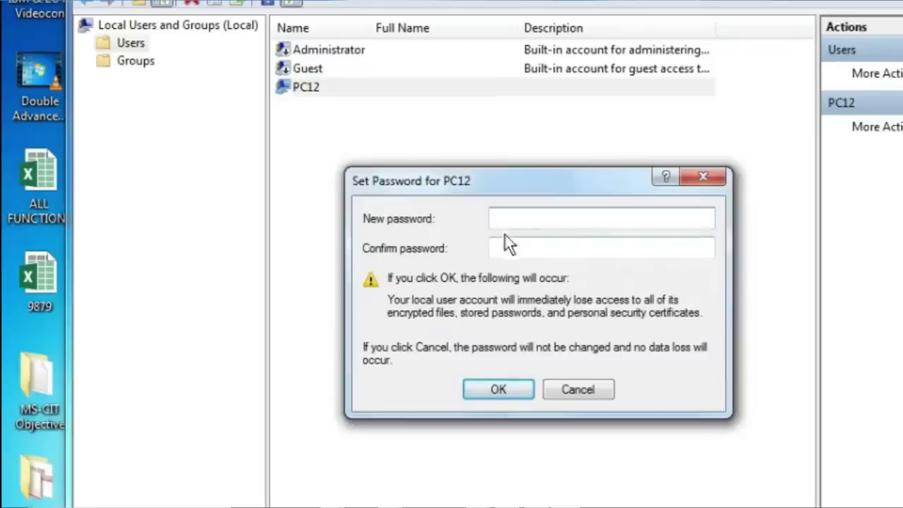
click(492, 390)
Reopen the password-setting dialog for the PC12 user account.
click(328, 86)
right_click(328, 84)
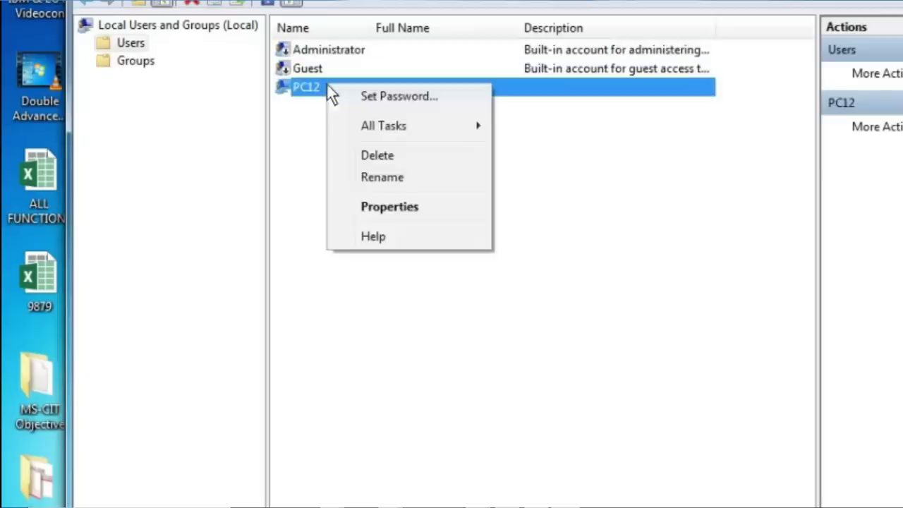
click(375, 102)
click(463, 393)
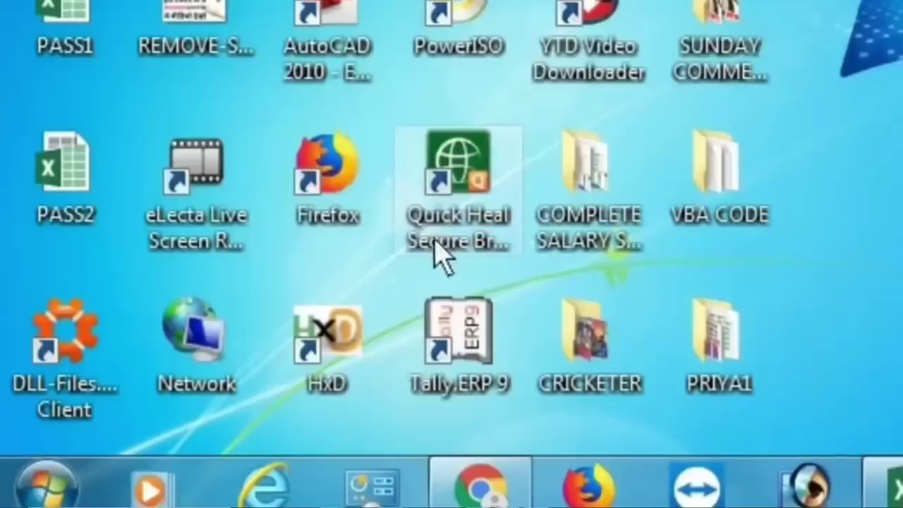
Find the Startup folder among all programs in the Windows 7 Start menu and bring up its options.
click(74, 488)
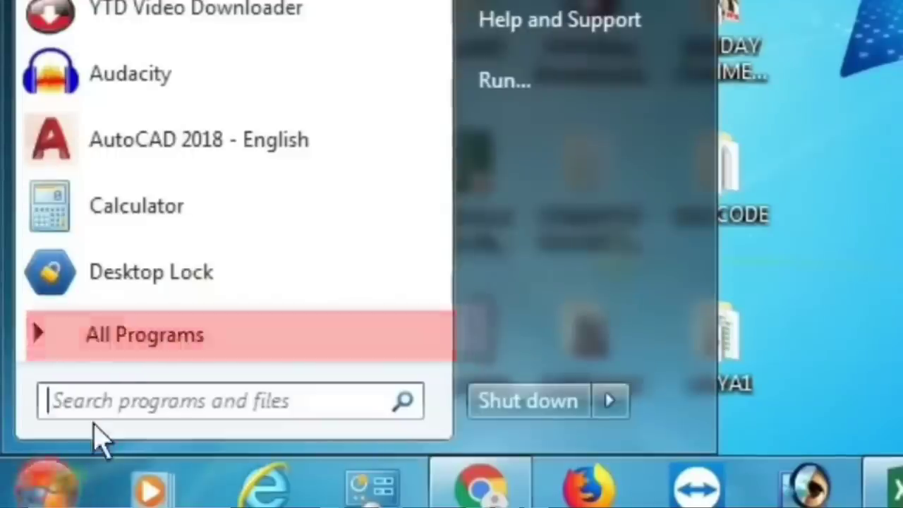
click(132, 338)
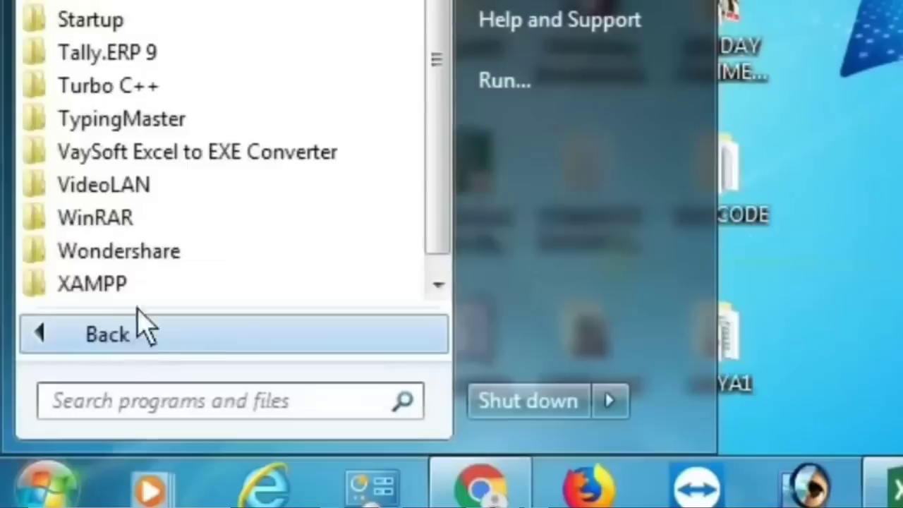
right_click(166, 23)
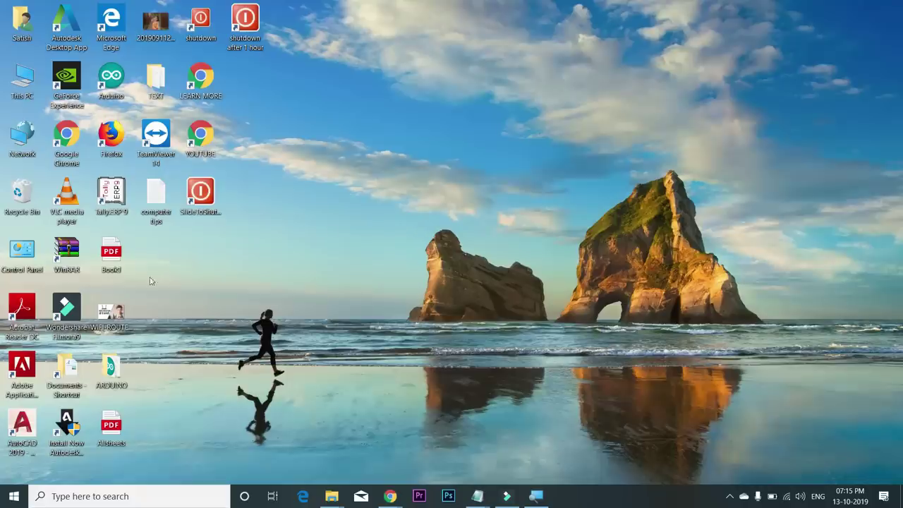
Open the Startup folder by running shell:startup and move its window clear of the desktop icons.
key(super+r)
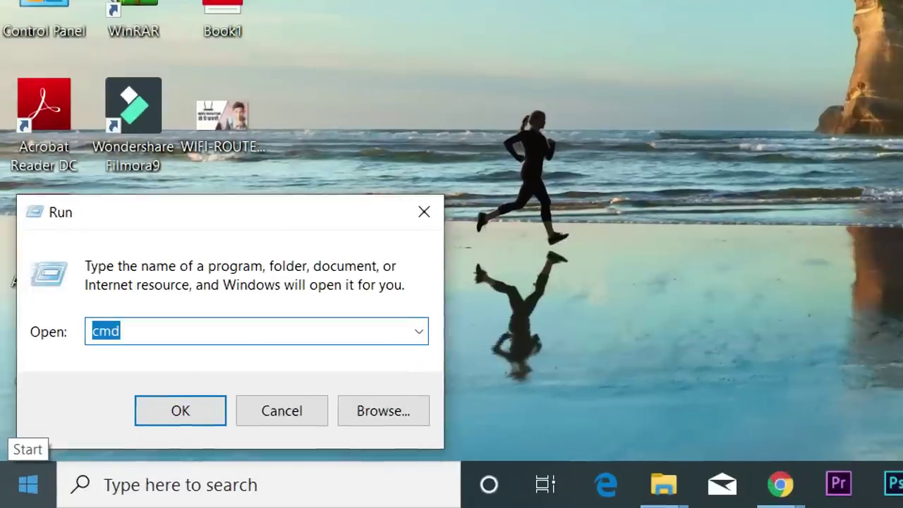
text(she)
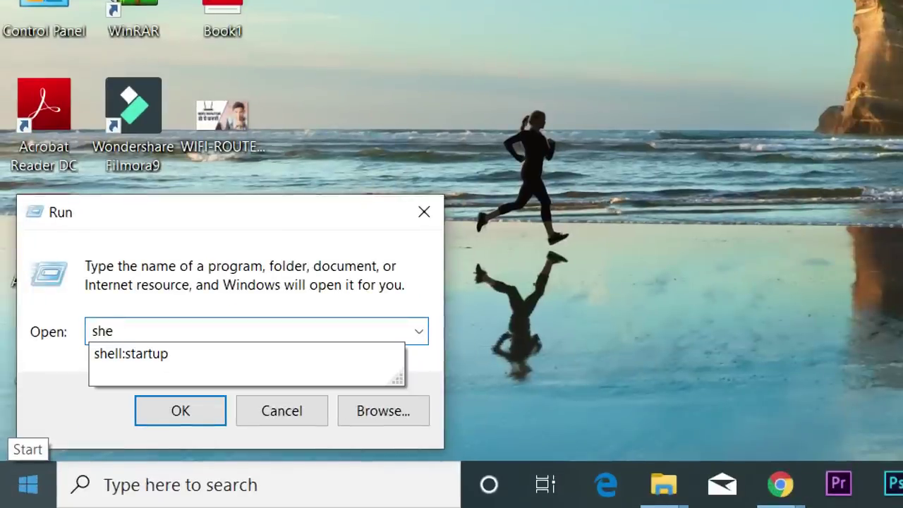
key(Down)
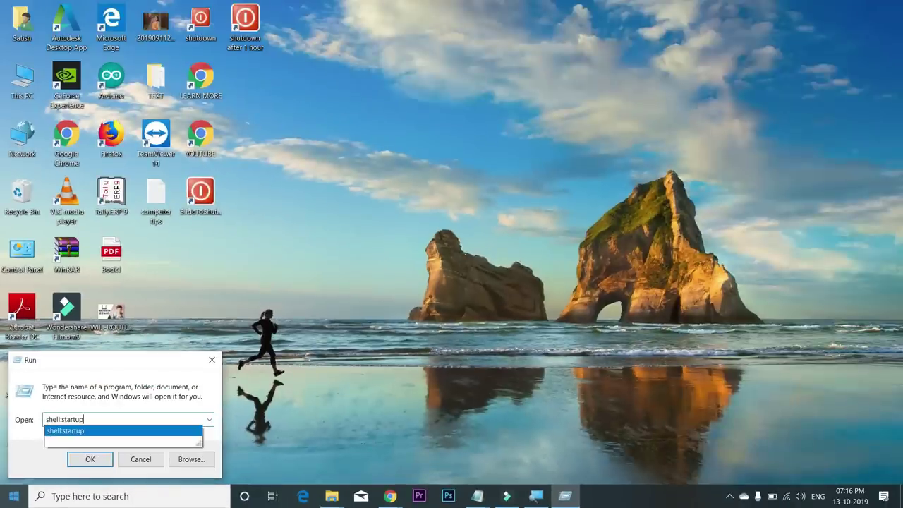
key(Return)
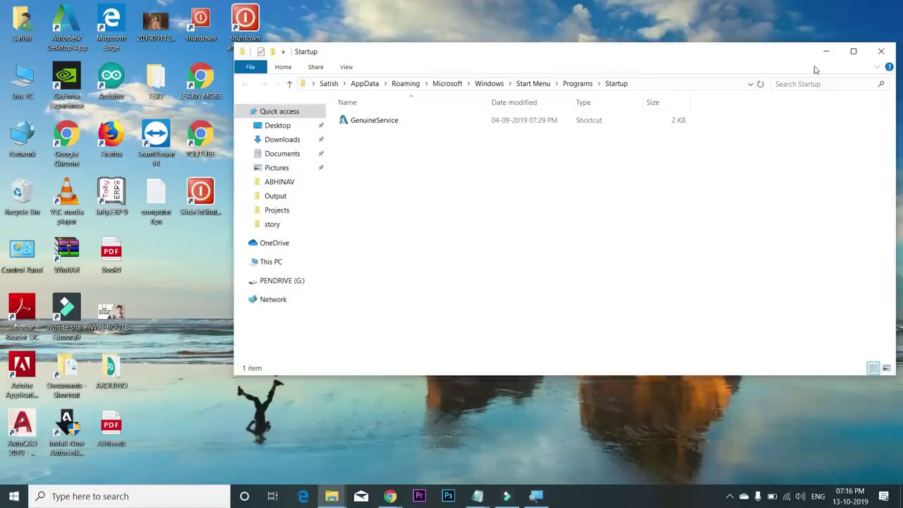
drag(644, 51, 680, 70)
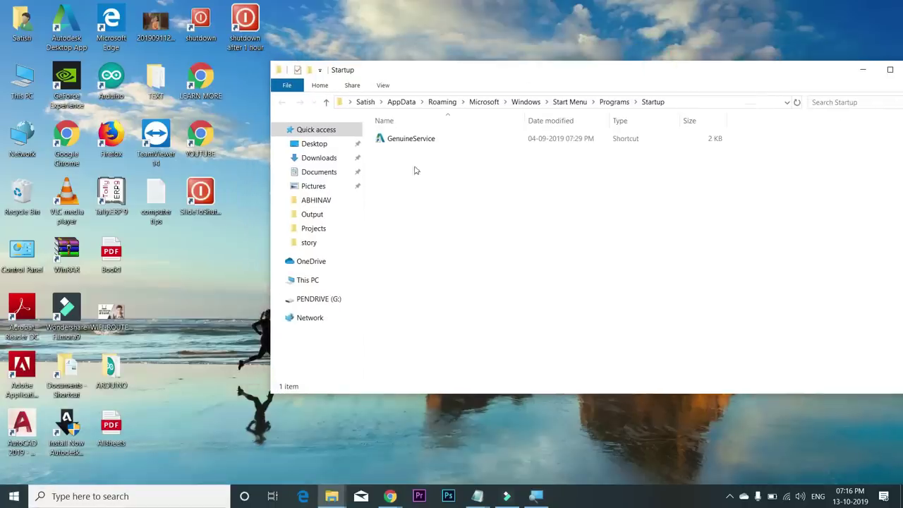
Copy the Wondershare Filmora9 desktop shortcut into the Startup folder.
click(483, 208)
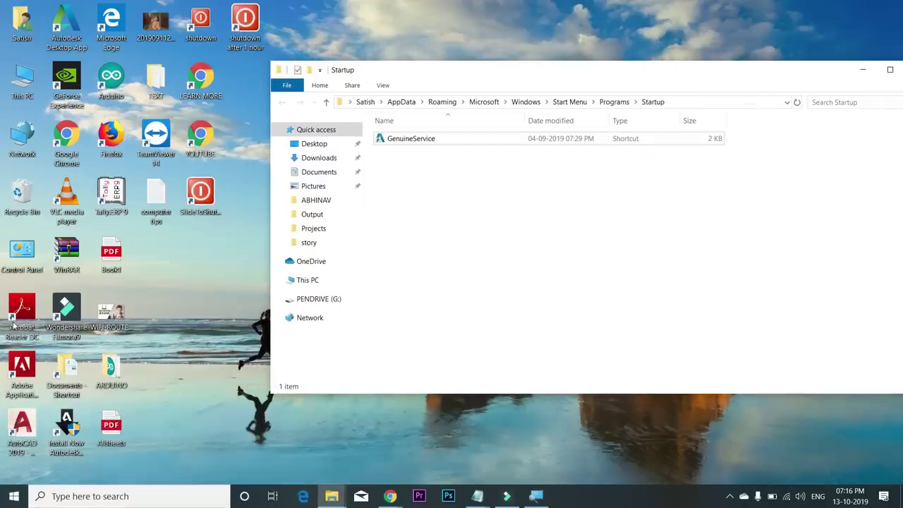
click(60, 318)
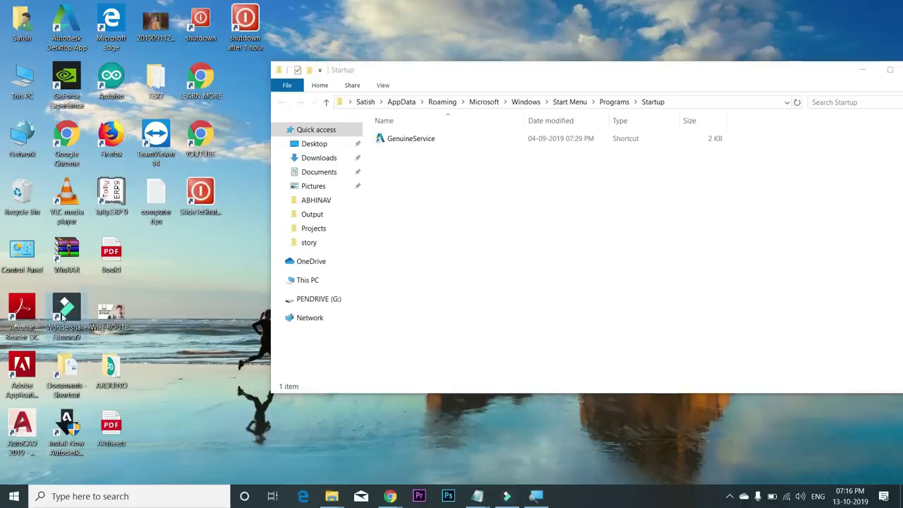
click(458, 223)
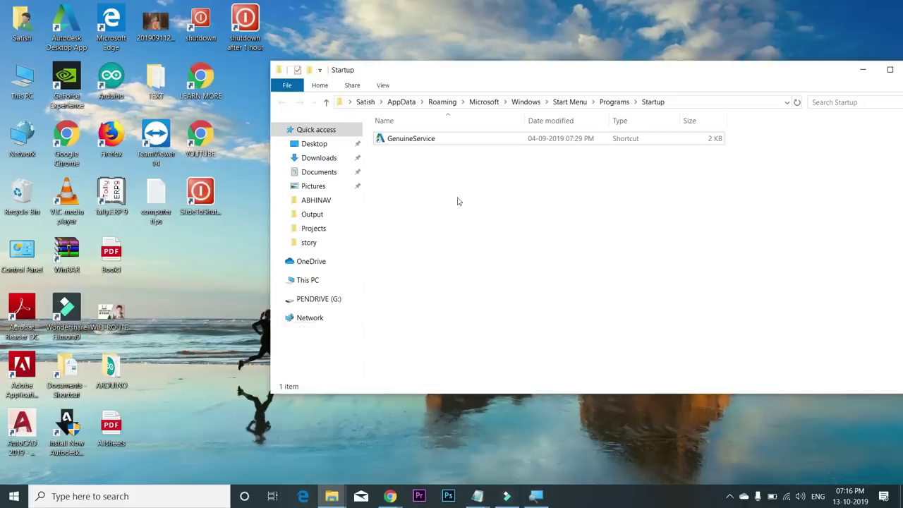
key(ctrl+v)
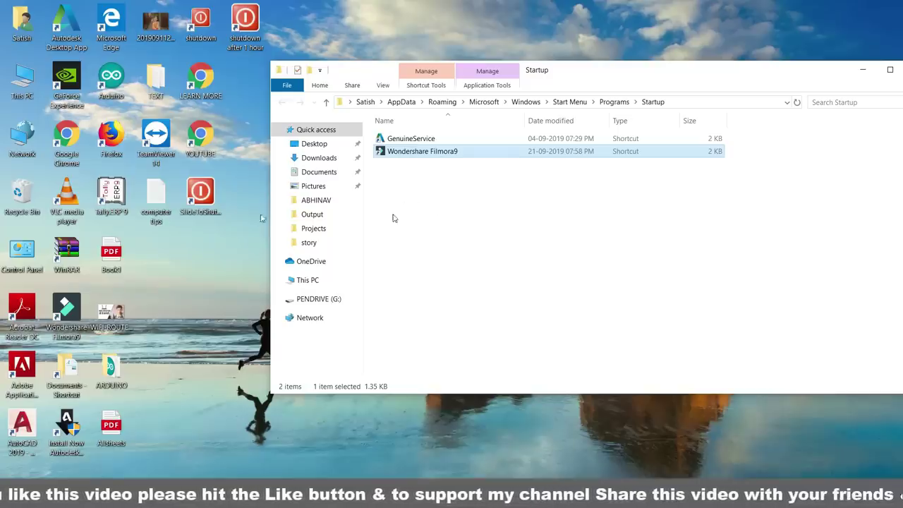
Create a desktop shortcut to the computer tips file, move that shortcut into the Startup folder, and close the folder.
click(160, 206)
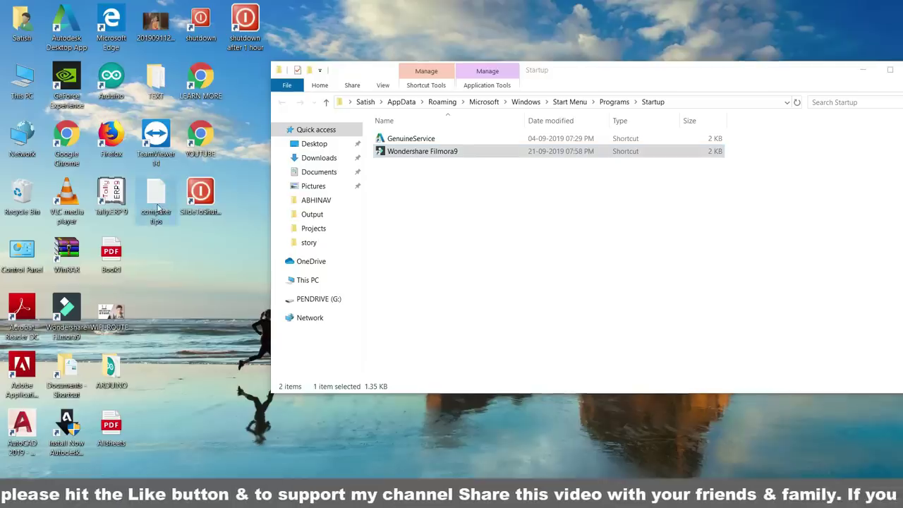
right_click(158, 206)
key(Escape)
right_click(159, 209)
mouse_move(189, 384)
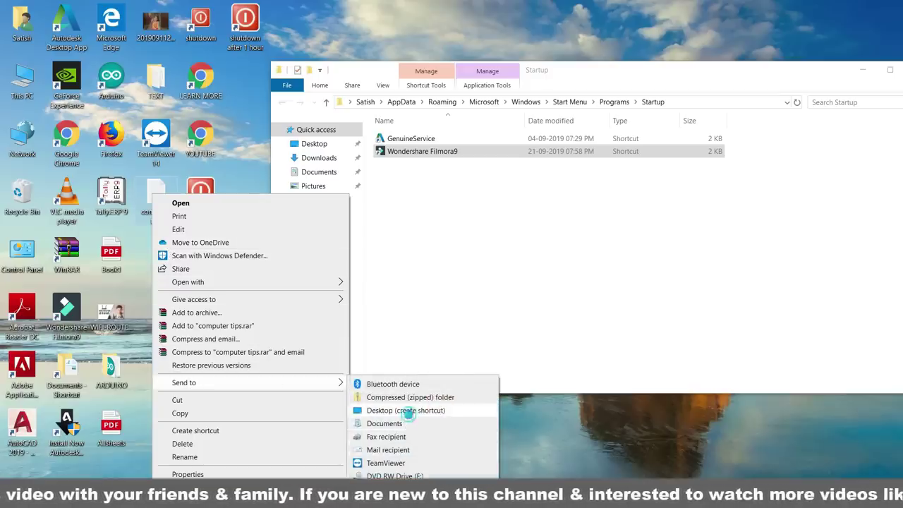
click(405, 411)
drag(154, 256, 447, 221)
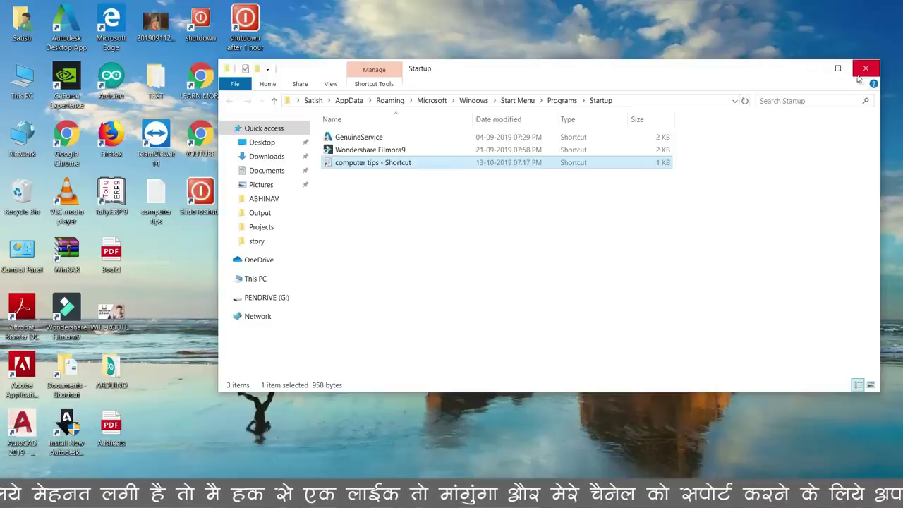
click(866, 66)
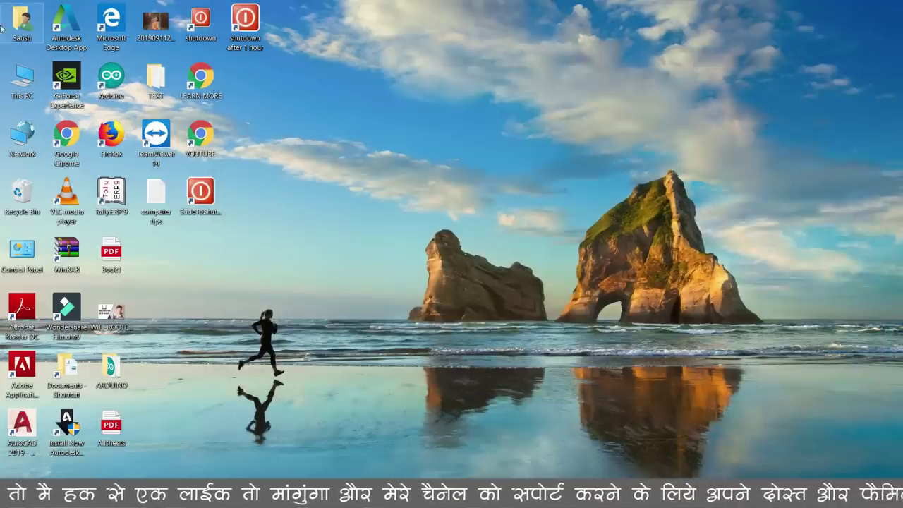
Open This PC in a maximized window and select the PENDRIVE (G:) drive.
double_click(14, 83)
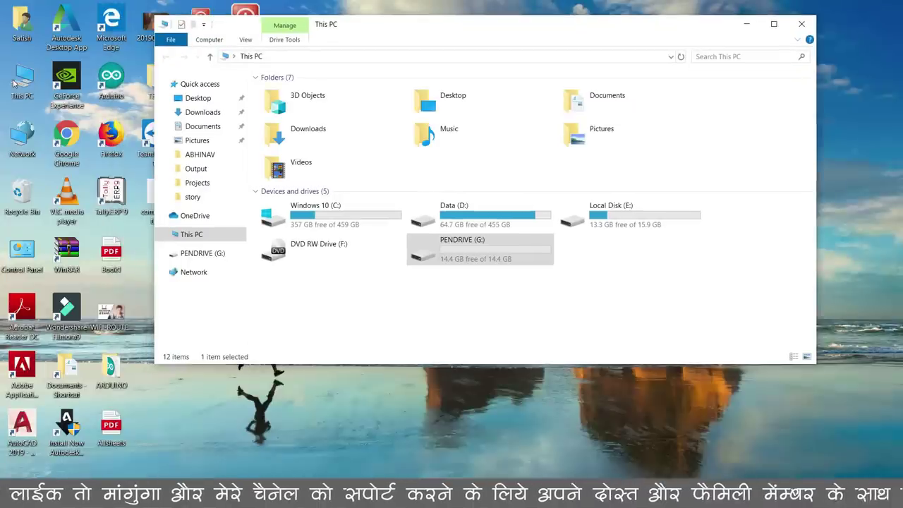
click(775, 24)
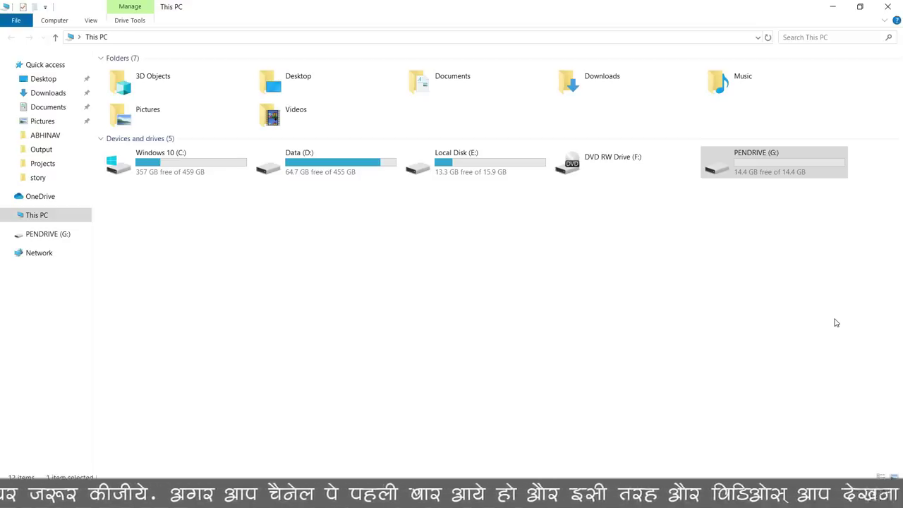
click(758, 295)
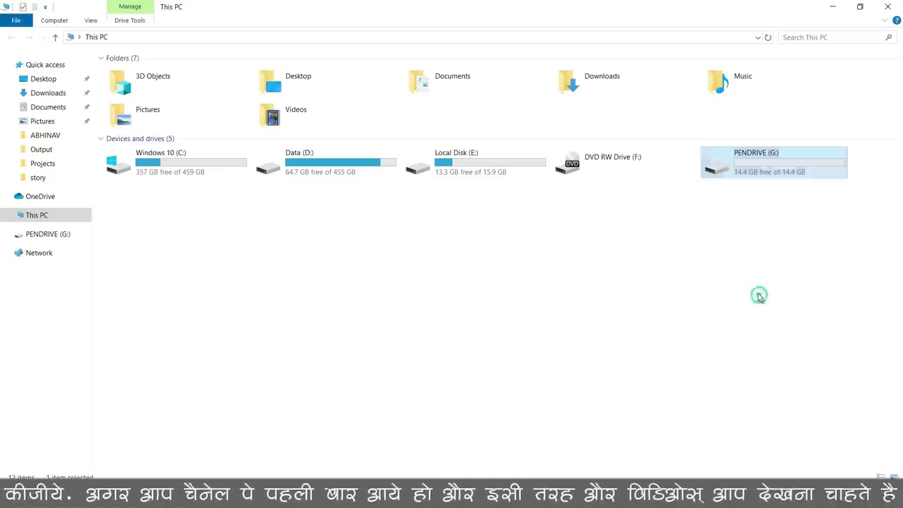
click(749, 166)
mouse_move(772, 167)
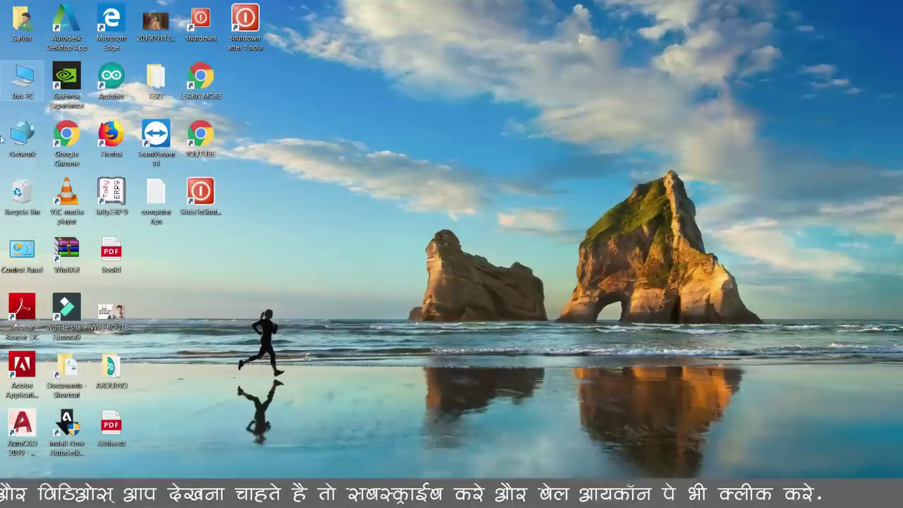
Reopen This PC and bring up the ReadyBoost settings in the properties of PENDRIVE (G:).
double_click(27, 83)
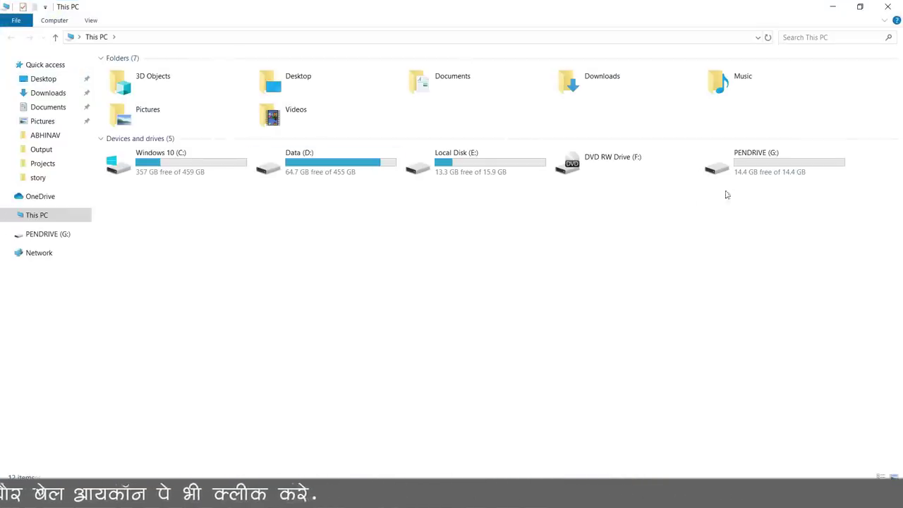
click(752, 171)
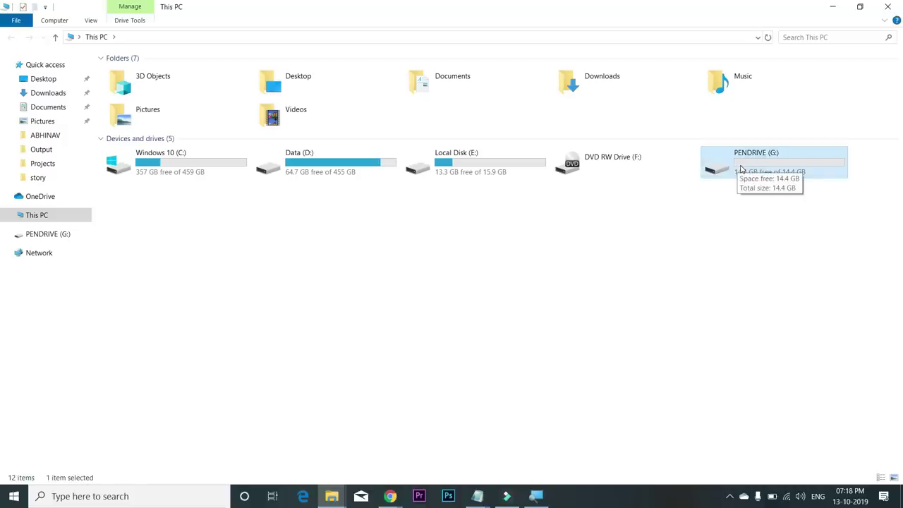
right_click(741, 167)
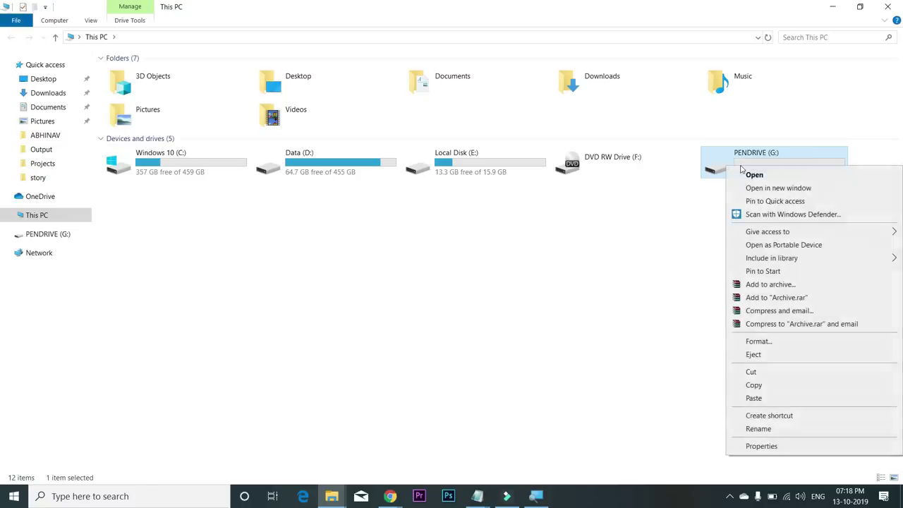
click(760, 445)
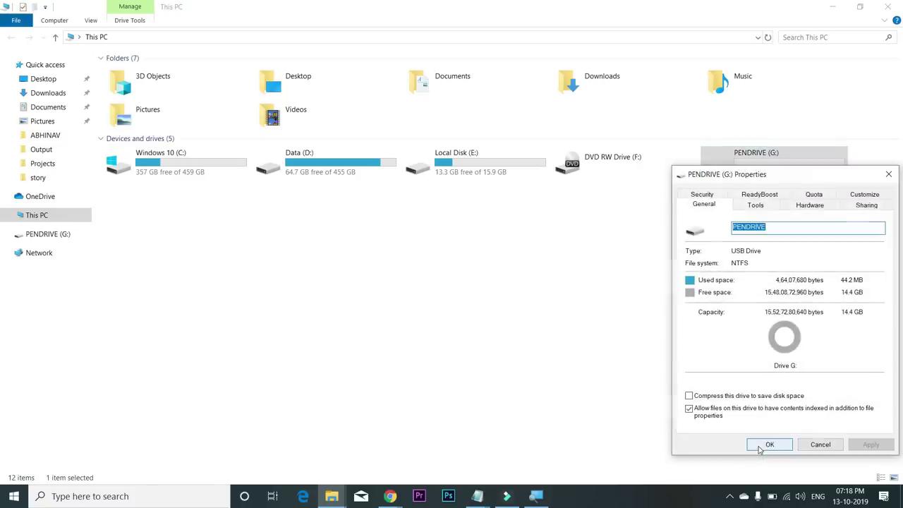
drag(755, 175, 509, 168)
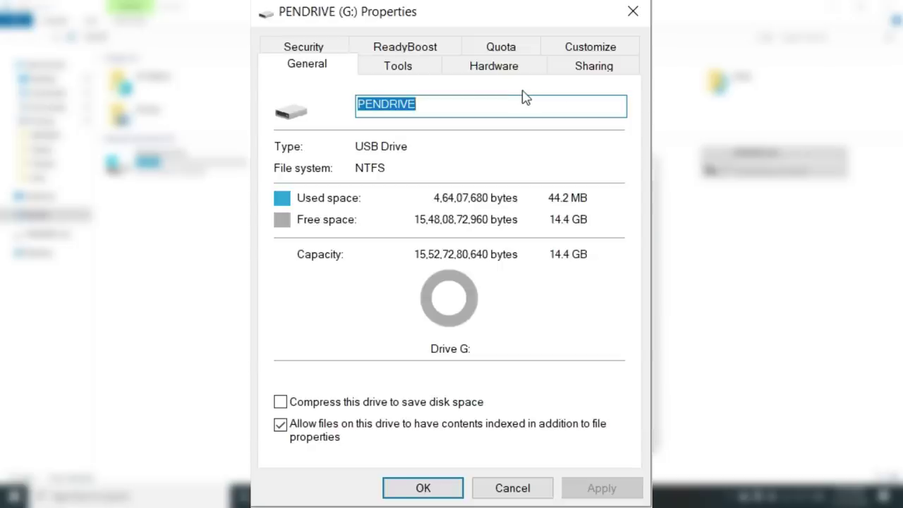
click(423, 47)
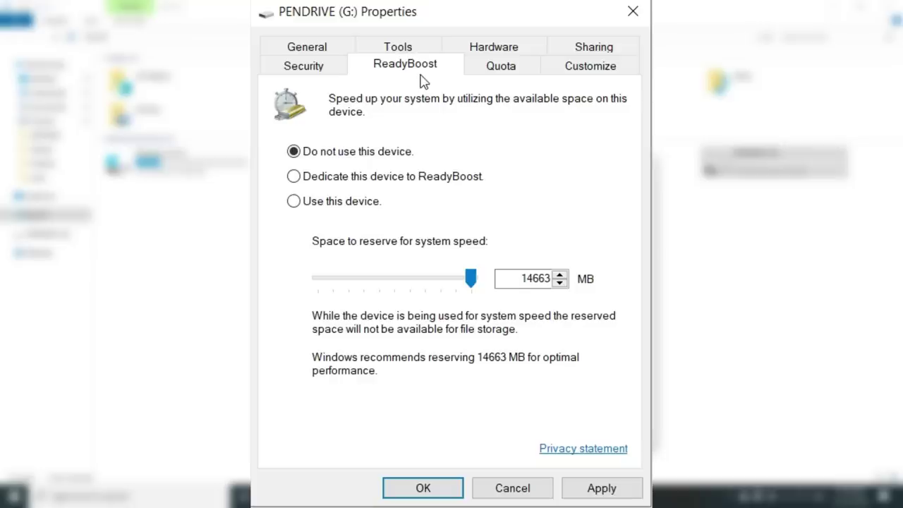
Try dedicating the pen drive to ReadyBoost and adjusting the space reserved for system speed.
click(375, 187)
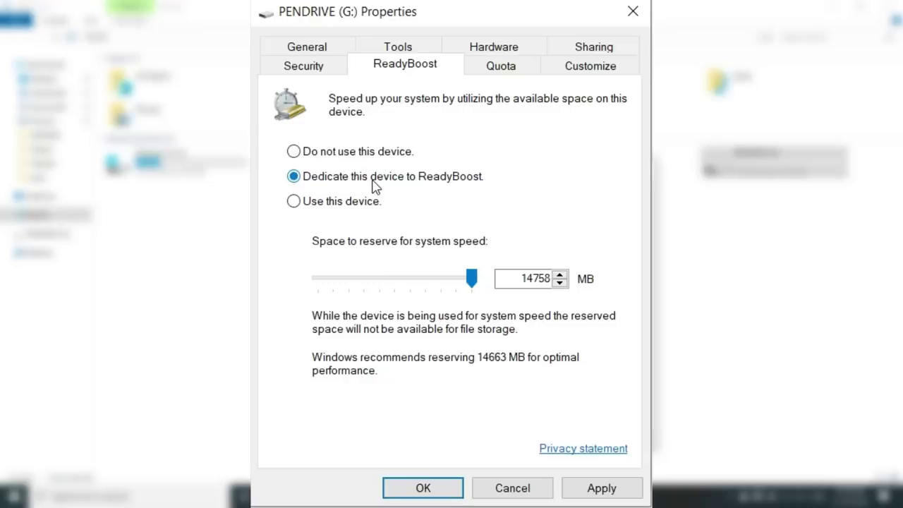
click(355, 185)
mouse_move(471, 278)
mouse_down()
mouse_move(454, 279)
mouse_move(484, 288)
mouse_up()
click(356, 177)
Set ReadyBoost to use the pen drive with 9811 MB reserved for system speed, apply it, and close the properties.
click(337, 204)
drag(471, 279, 418, 296)
click(630, 490)
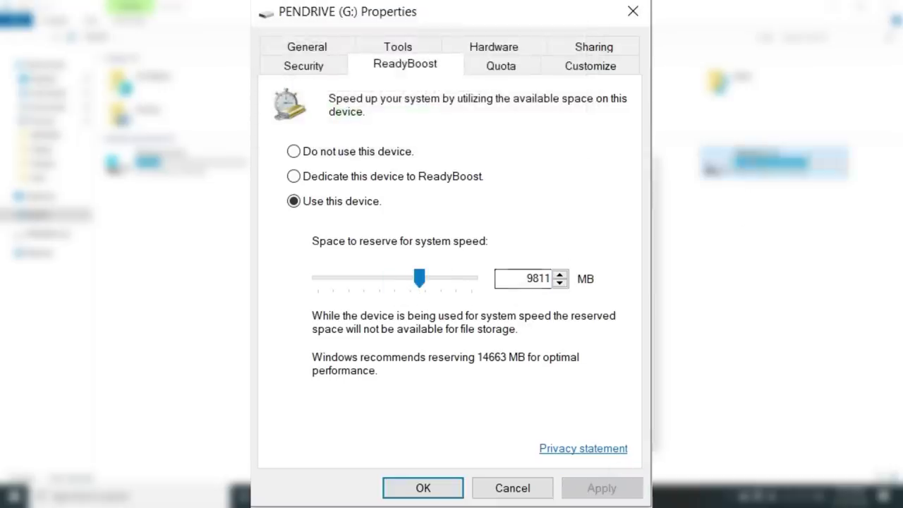
click(486, 487)
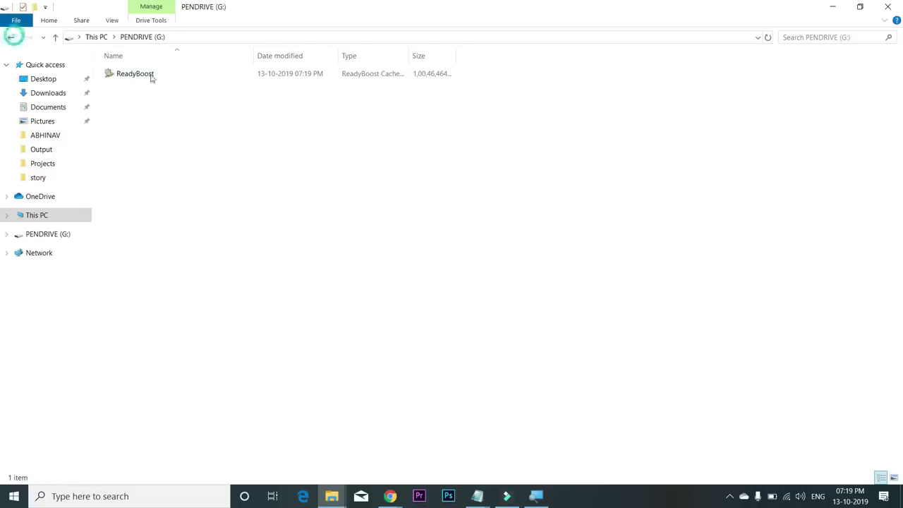
Return to This PC and reopen the ReadyBoost settings of PENDRIVE (G:), placing the properties window clear of the drive.
click(11, 38)
right_click(742, 162)
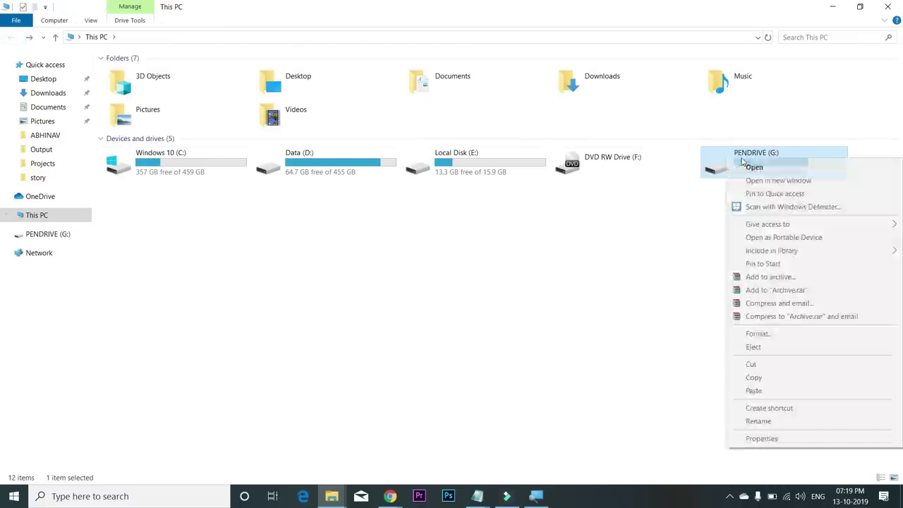
click(790, 441)
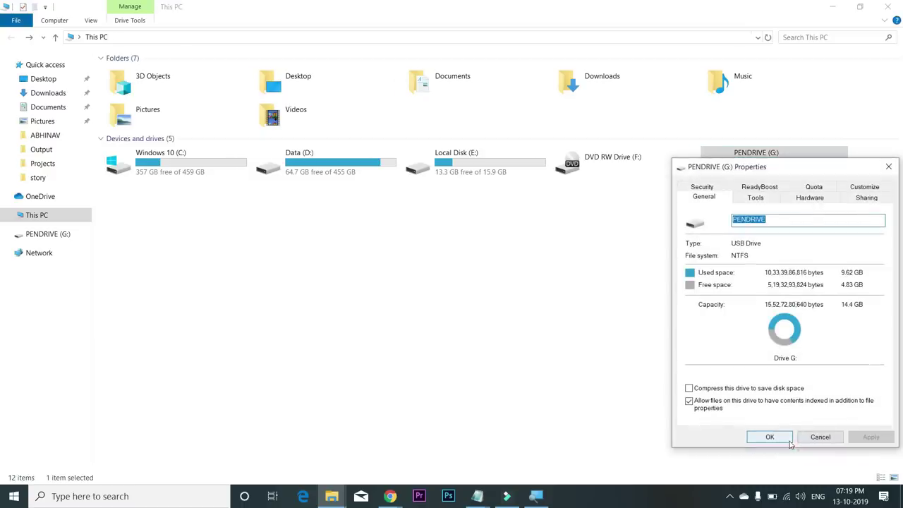
click(769, 196)
drag(768, 169, 535, 171)
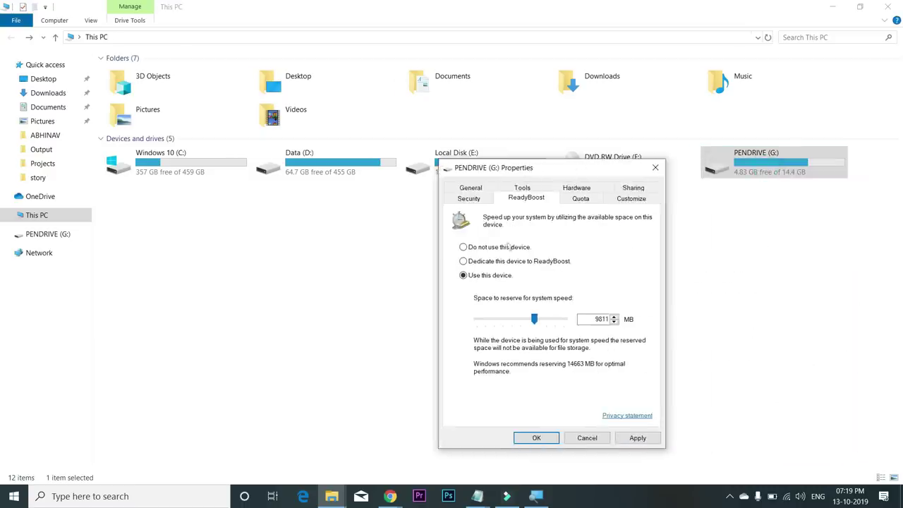
Dedicate the whole pen drive to ReadyBoost and apply the change.
click(491, 247)
click(502, 261)
click(639, 438)
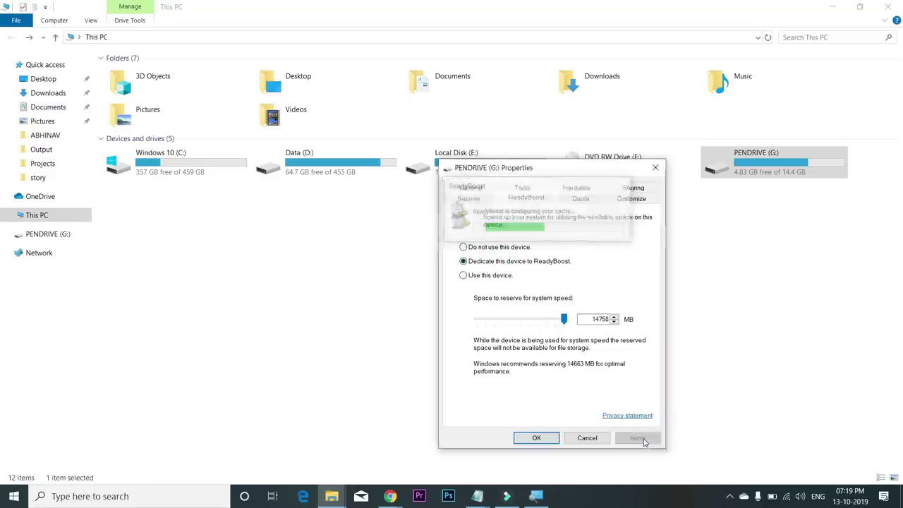